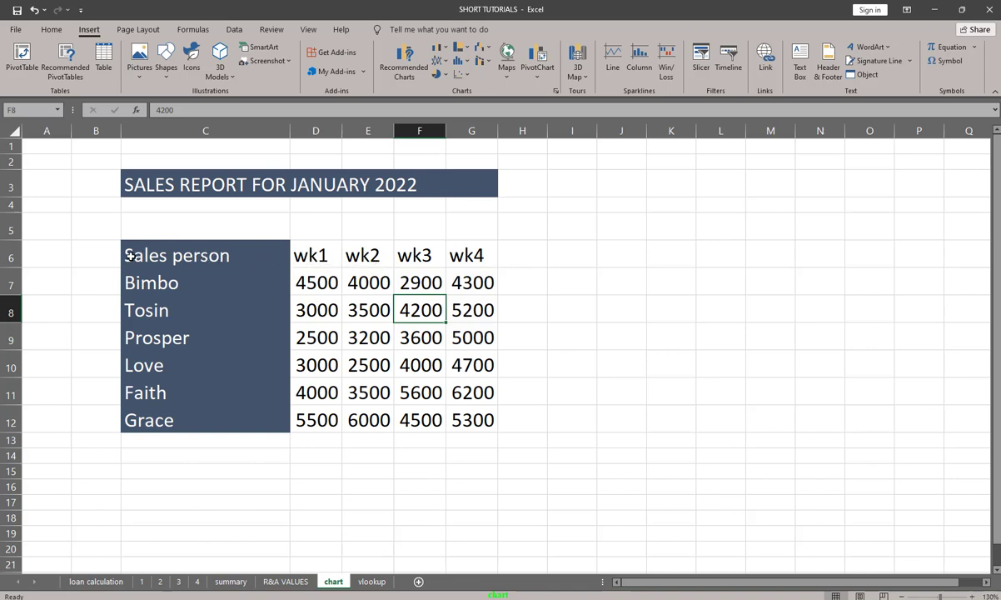
- Select the sales table from C6 through G12, ready for inserting a chart
{"action": "mouse_move", "coordinate": [130, 250]}
{"action": "left_mouse_down"}
{"action": "mouse_move", "coordinate": [321, 338]}
{"action": "mouse_move", "coordinate": [463, 420]}
{"action": "left_mouse_up"}
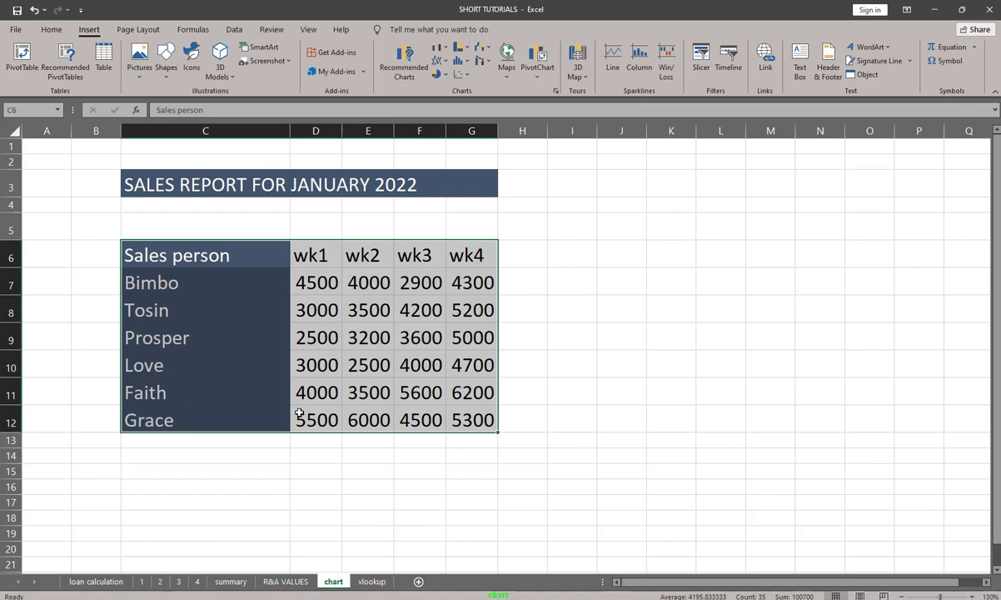
{"action": "left_click", "coordinate": [91, 32]}
{"action": "left_click", "coordinate": [556, 93]}
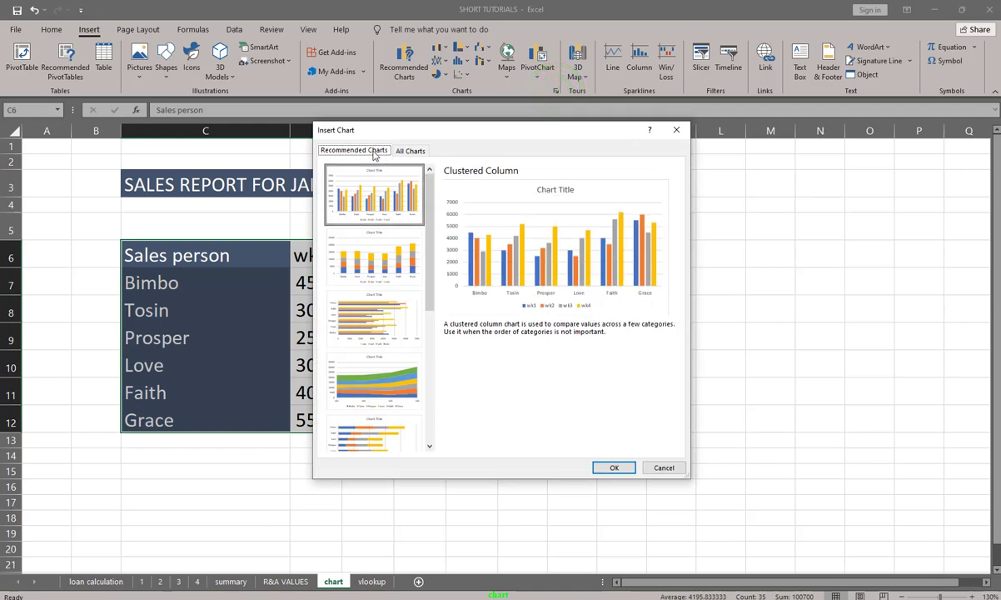
{"action": "left_click", "coordinate": [408, 151]}
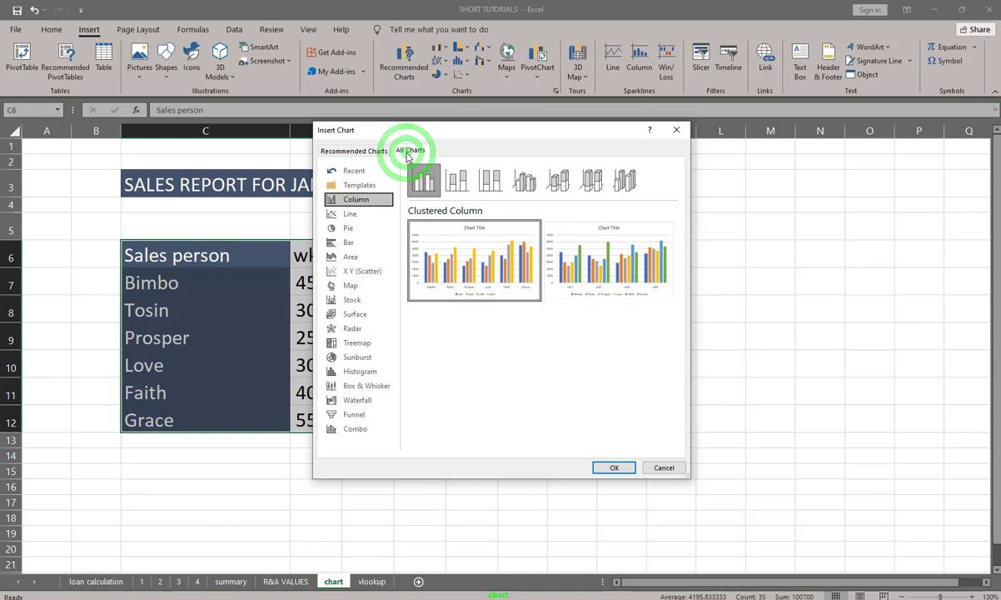
{"action": "left_click", "coordinate": [348, 215]}
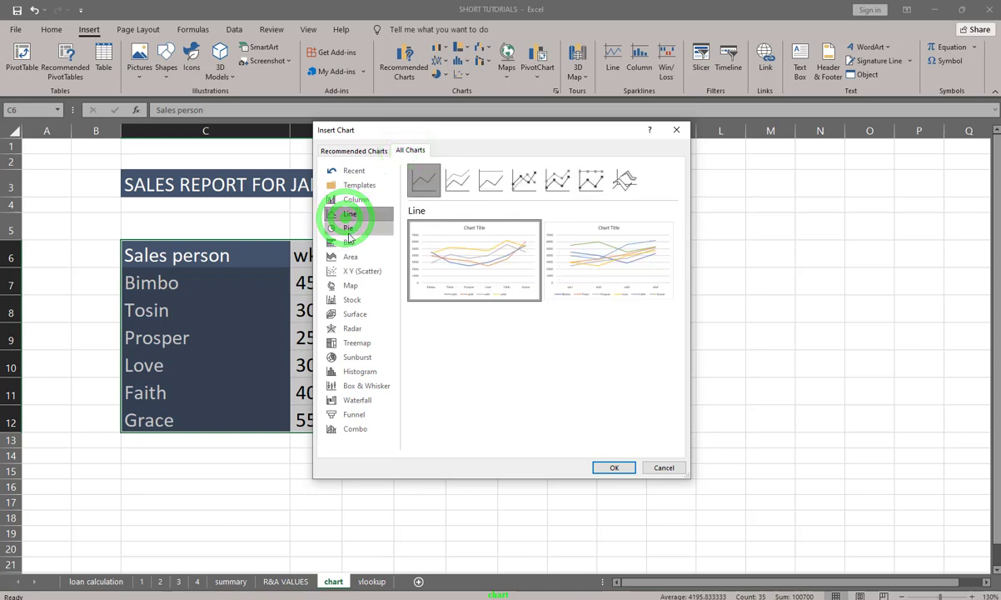
{"action": "left_click", "coordinate": [348, 227]}
{"action": "left_click", "coordinate": [348, 242]}
{"action": "left_click", "coordinate": [349, 256]}
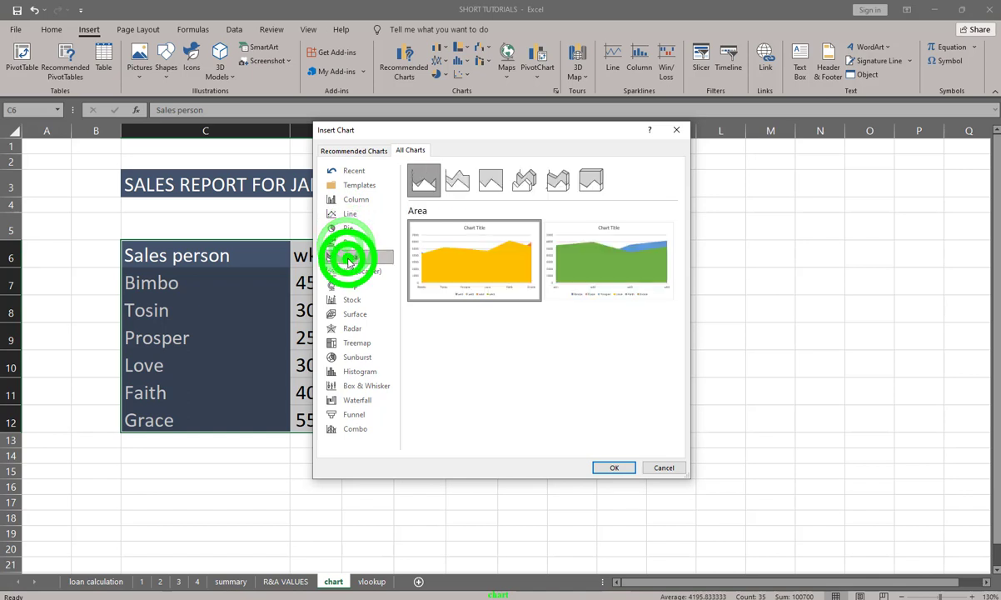
{"action": "left_click", "coordinate": [352, 301]}
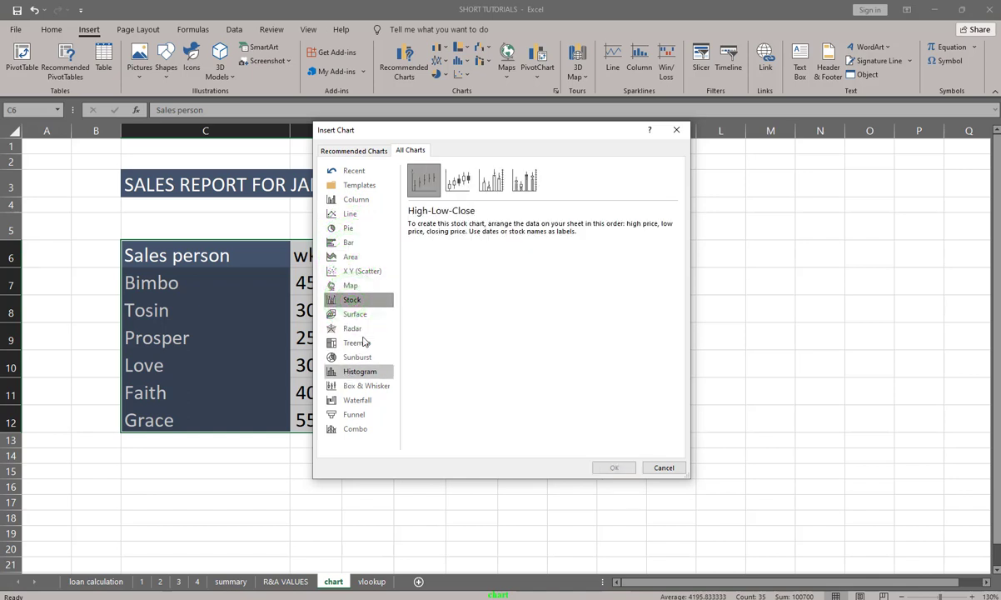
{"action": "left_click", "coordinate": [663, 467]}
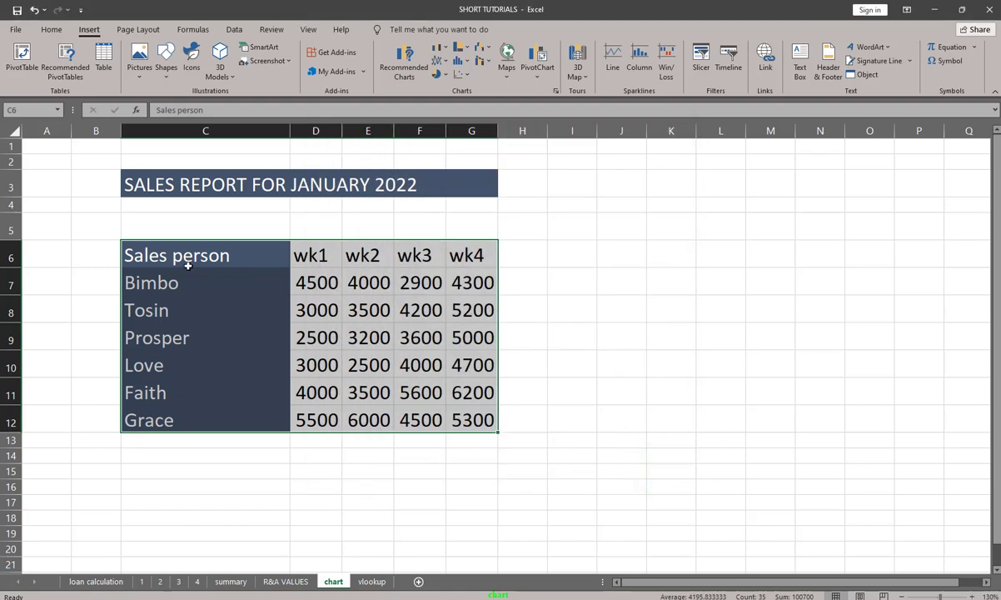
- Insert the recommended Clustered Column chart of the salespeople's wk1–wk4 sales
{"action": "left_click", "coordinate": [404, 68]}
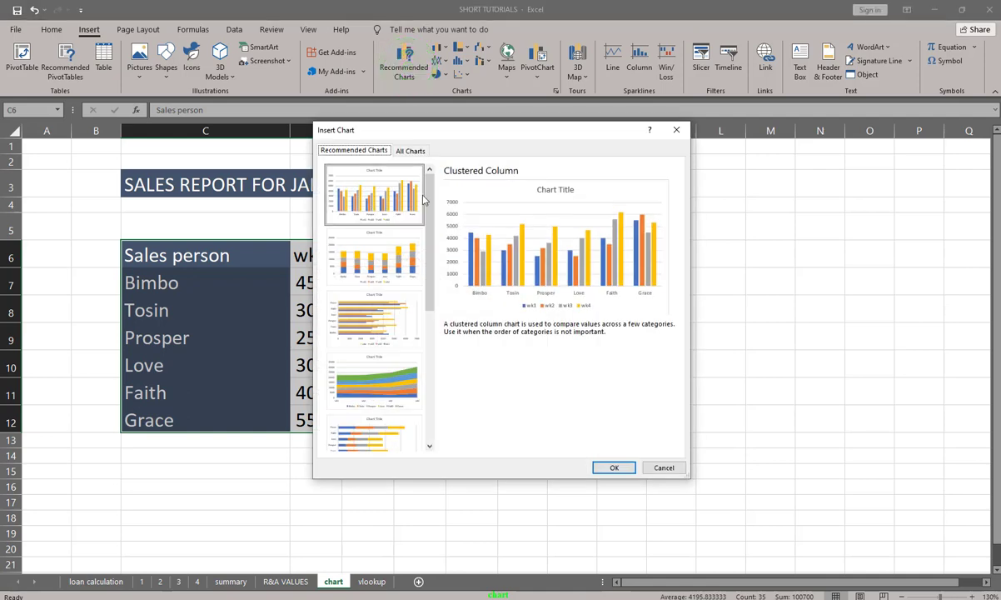
{"action": "left_click_drag", "start_coordinate": [430, 196], "coordinate": [428, 206]}
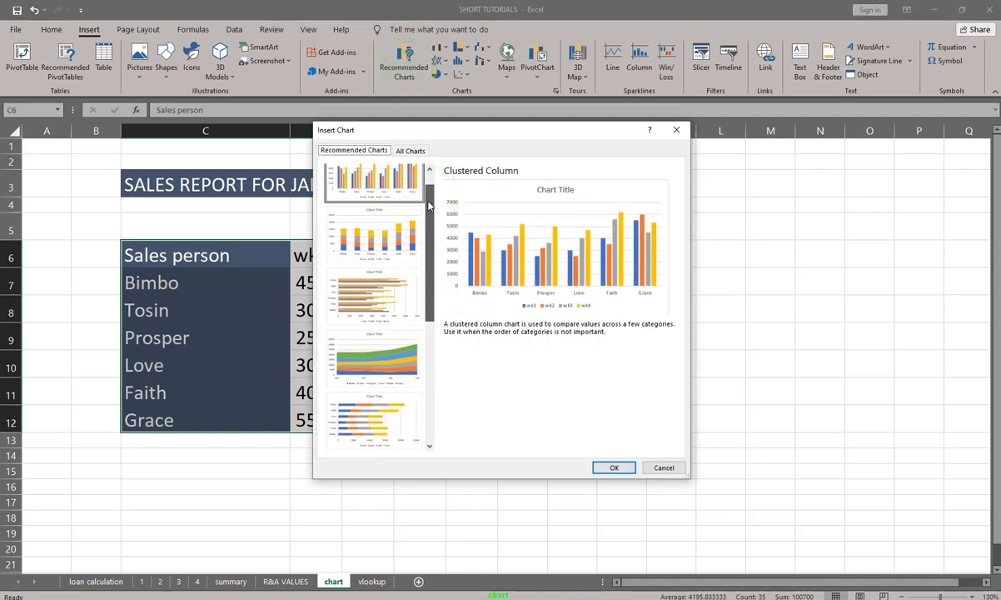
{"action": "scroll", "coordinate": [411, 218], "scroll_direction": "up", "scroll_amount": 1}
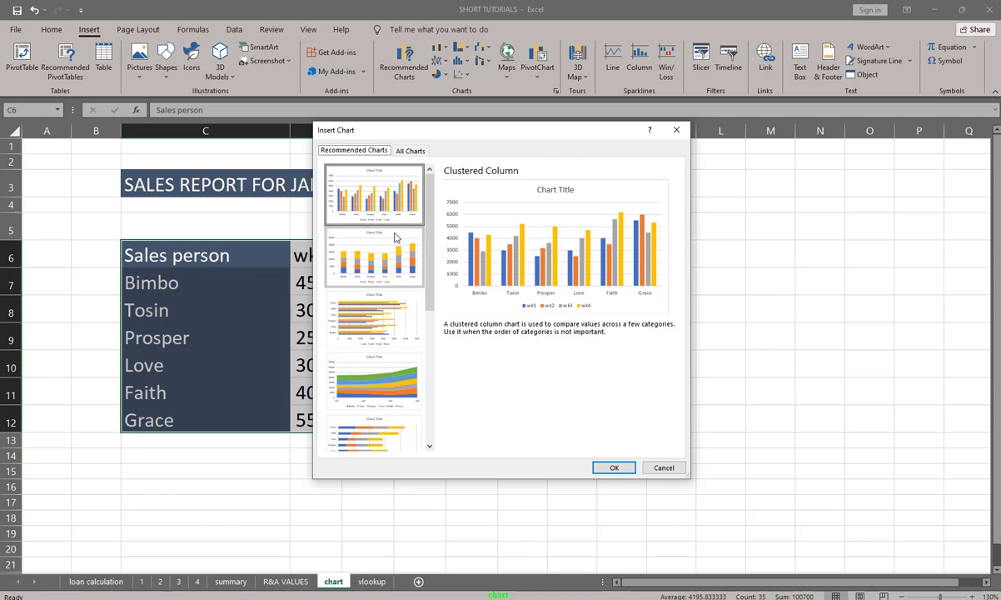
{"action": "left_click", "coordinate": [351, 190]}
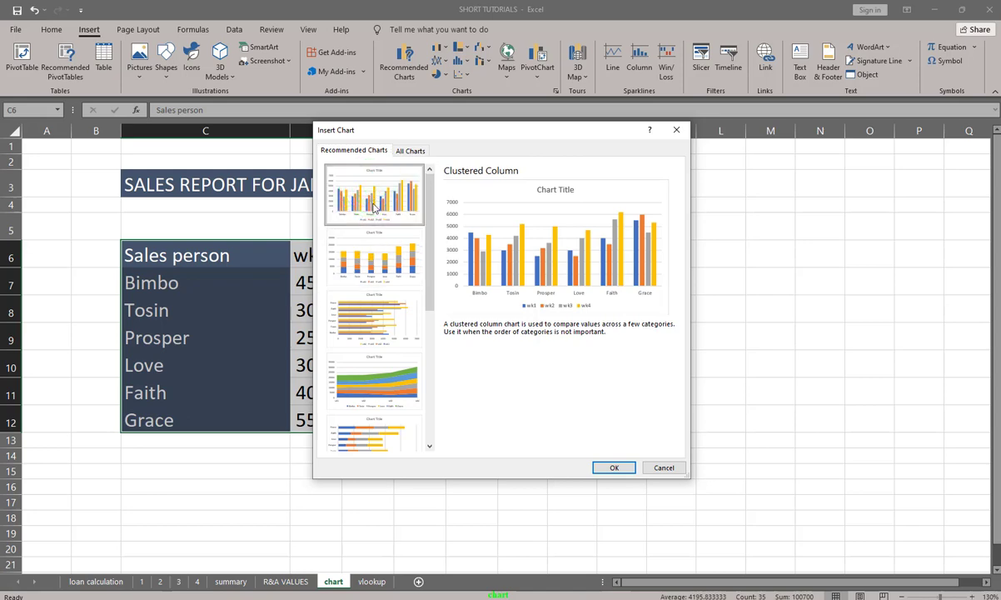
{"action": "left_click", "coordinate": [608, 466]}
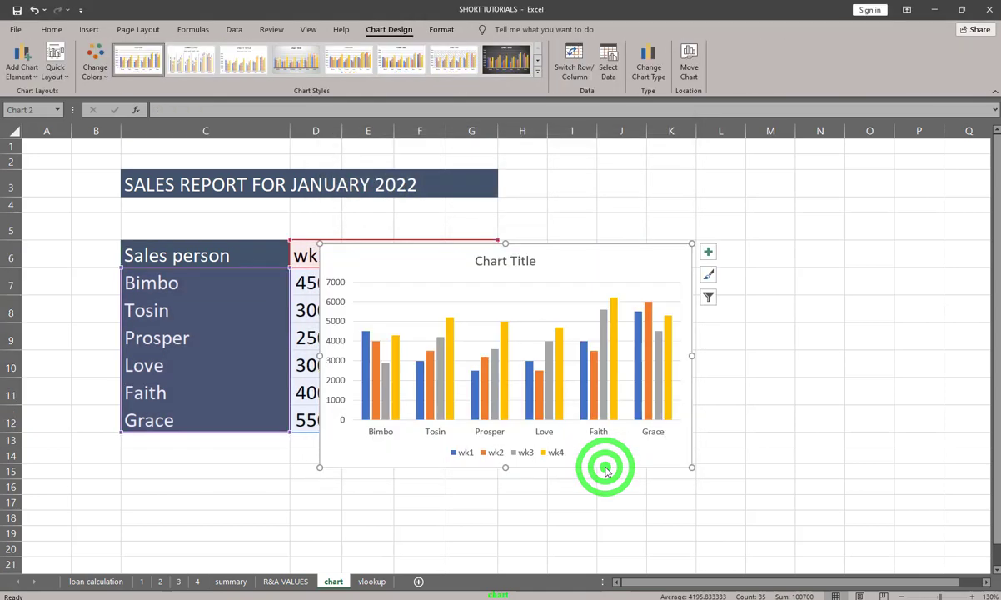
- Move the column chart beside the sales table and nudge it slightly up
{"action": "mouse_move", "coordinate": [557, 263]}
{"action": "left_mouse_down"}
{"action": "mouse_move", "coordinate": [784, 259]}
{"action": "mouse_move", "coordinate": [751, 257]}
{"action": "mouse_move", "coordinate": [771, 248]}
{"action": "mouse_move", "coordinate": [759, 263]}
{"action": "left_mouse_up"}
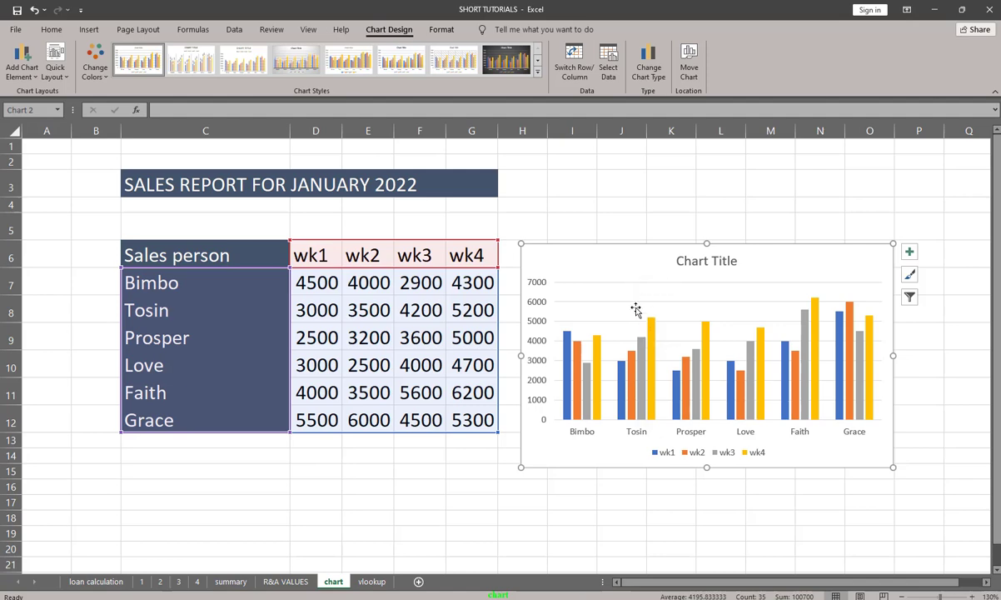
{"action": "left_click", "coordinate": [645, 263]}
{"action": "left_click_drag", "start_coordinate": [646, 264], "coordinate": [650, 239]}
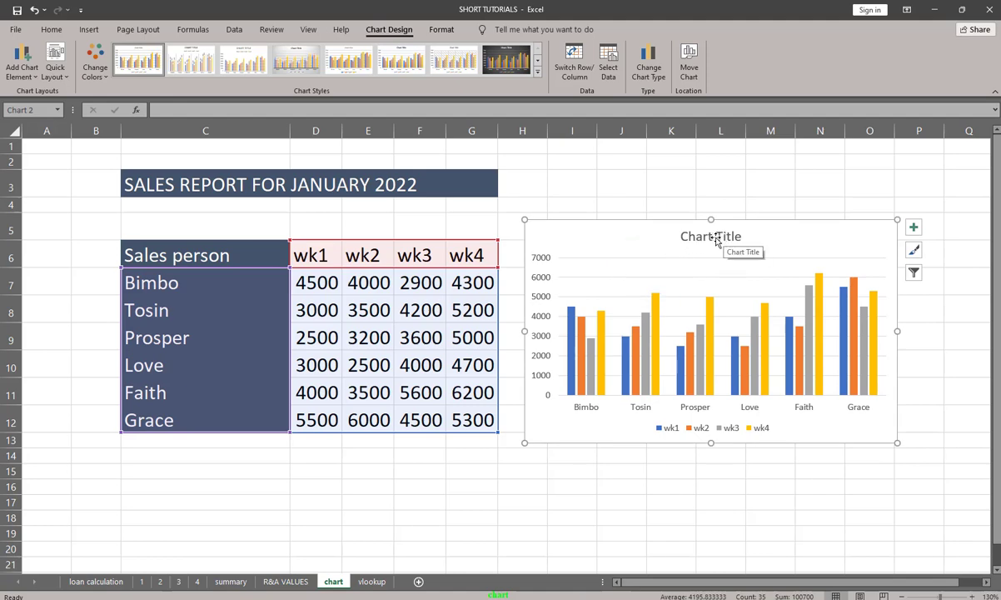
- Replace the chart's 'Chart Title' heading with 'SALES REPORT'
{"action": "double_click", "coordinate": [712, 239]}
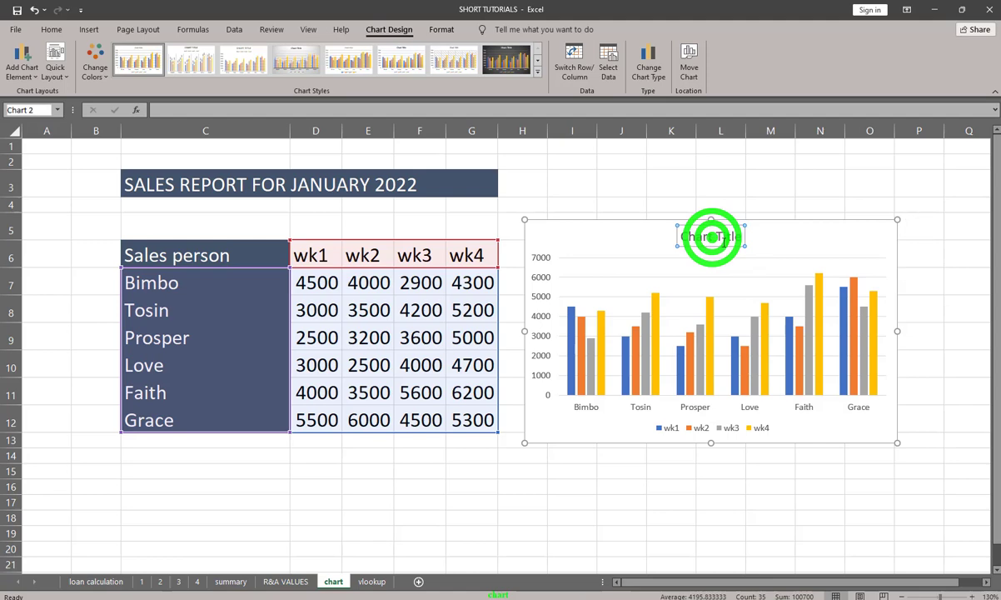
{"action": "left_click", "coordinate": [716, 238]}
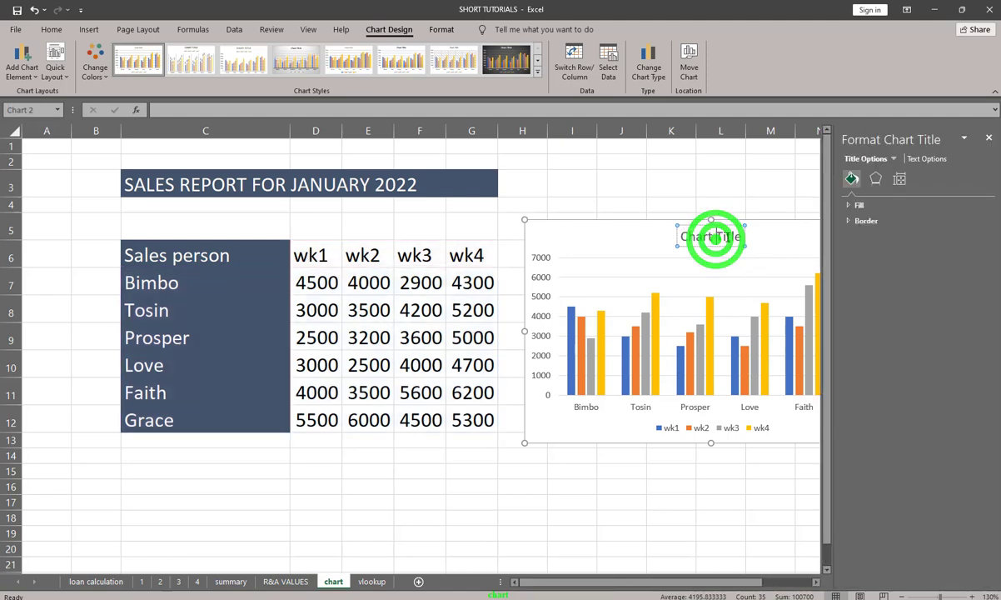
{"action": "left_click", "coordinate": [988, 138]}
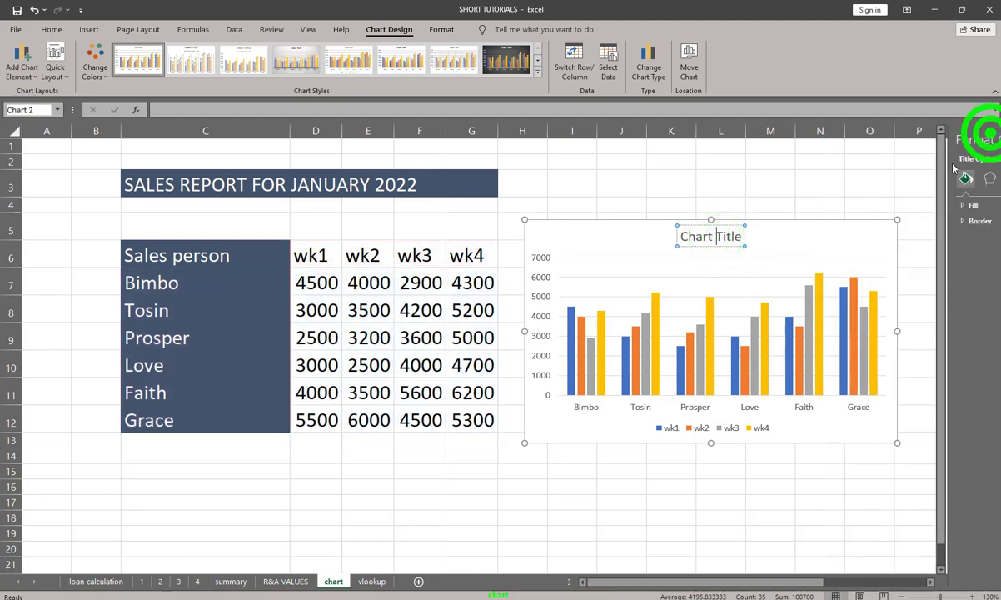
{"action": "triple_click", "coordinate": [730, 237]}
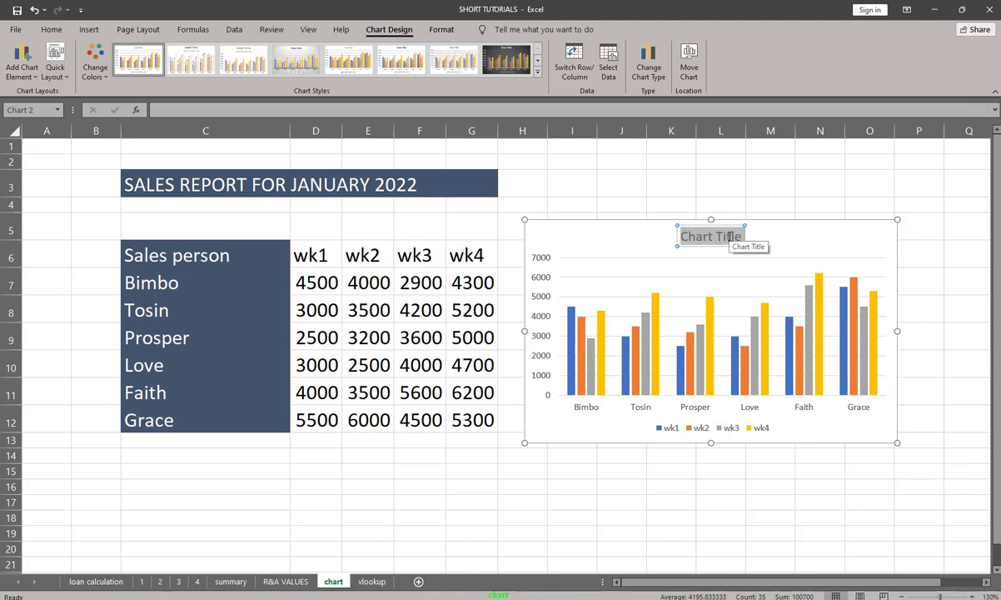
{"action": "type", "text": "SAL"}
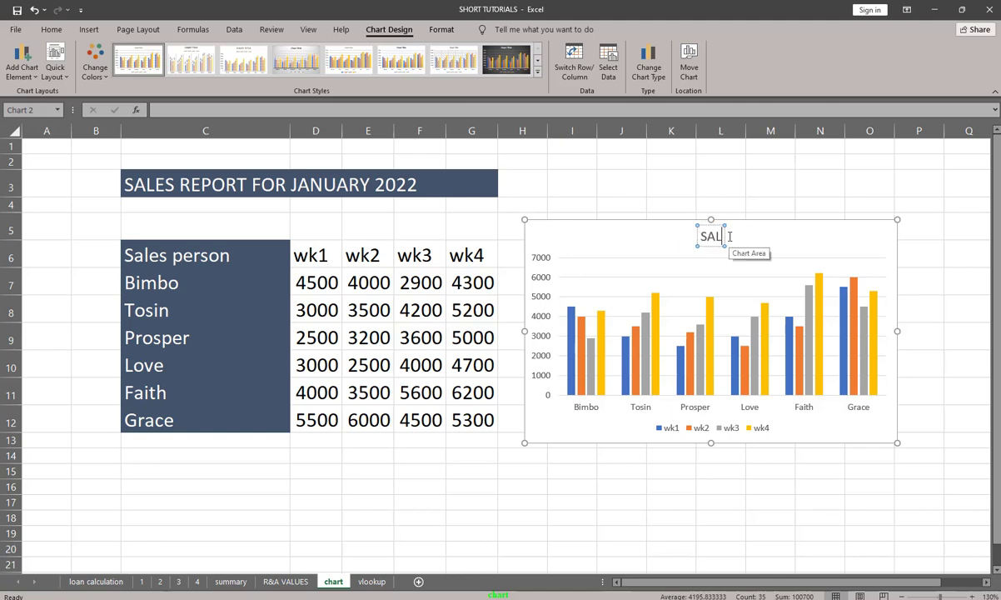
{"action": "type", "text": "ES R"}
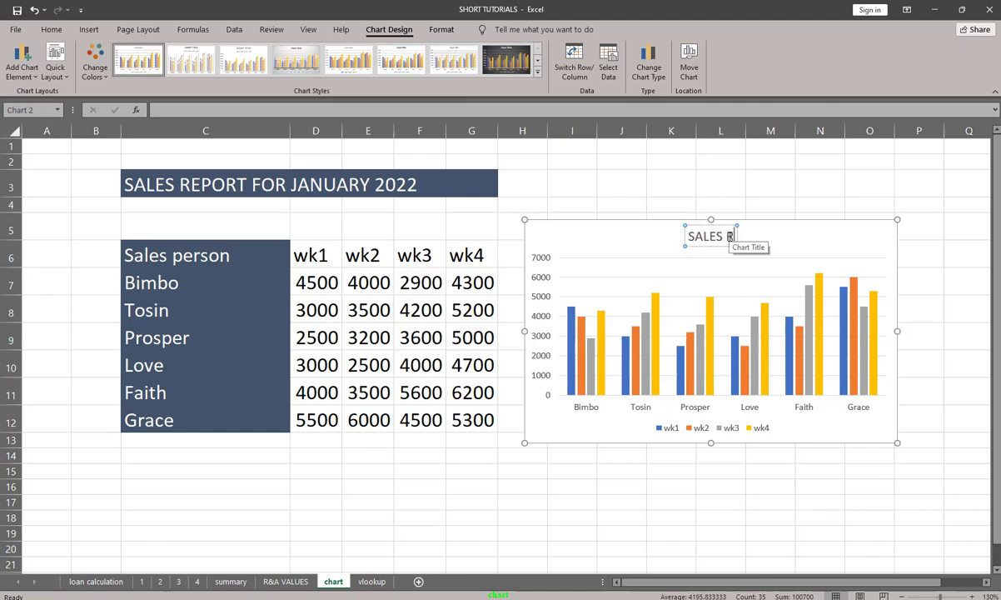
{"action": "type", "text": "EPORT"}
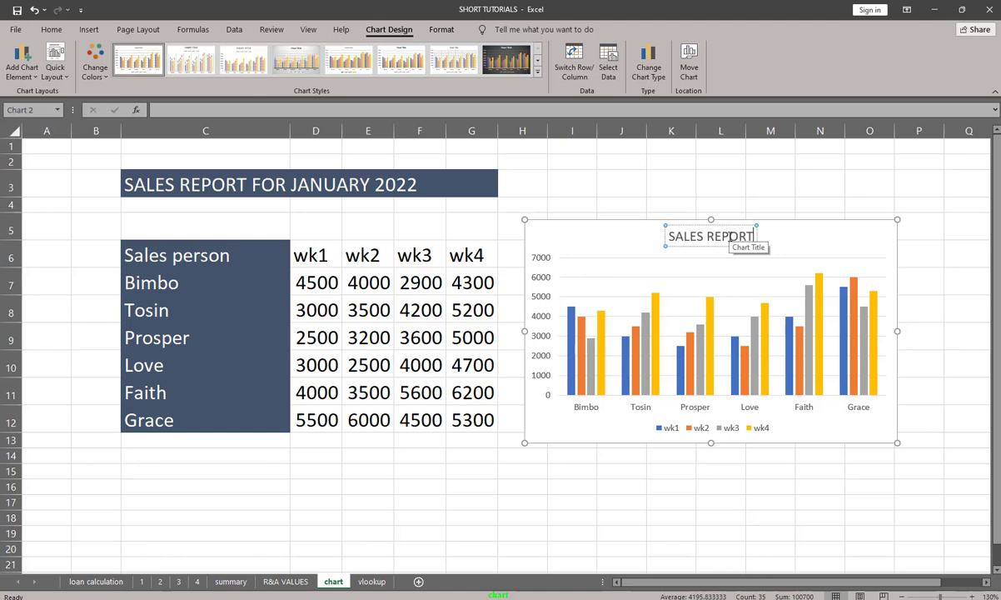
{"action": "left_click", "coordinate": [767, 237]}
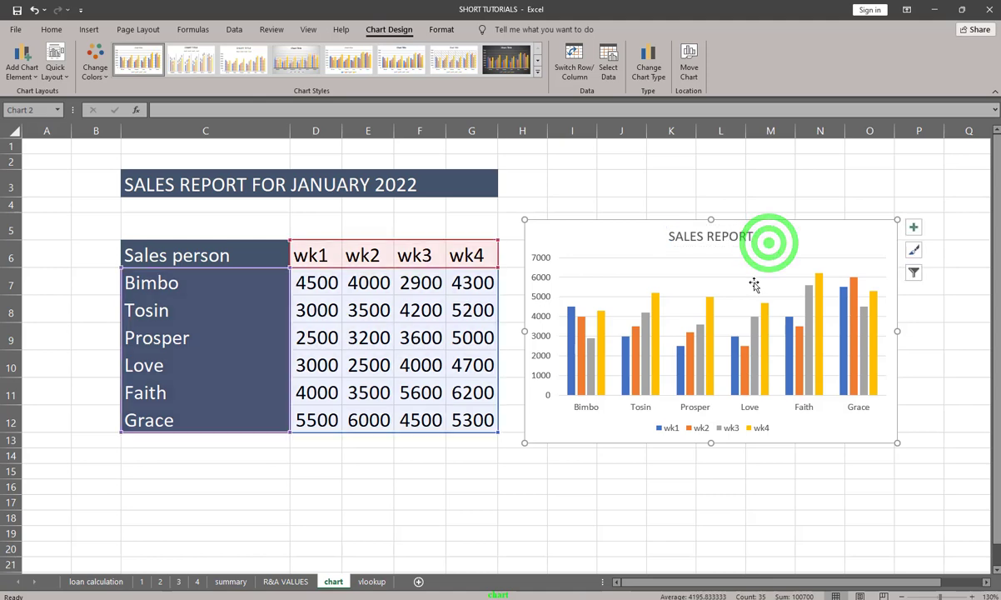
{"action": "left_click", "coordinate": [713, 184]}
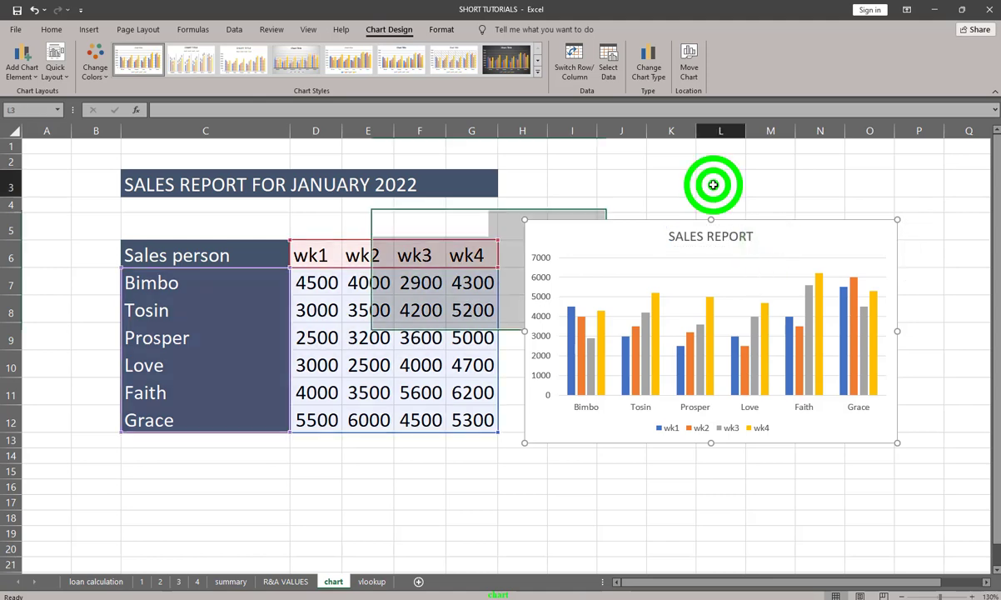
- From Chart Elements, toggle axis titles and remove the horizontal gridlines
{"action": "left_click", "coordinate": [768, 247]}
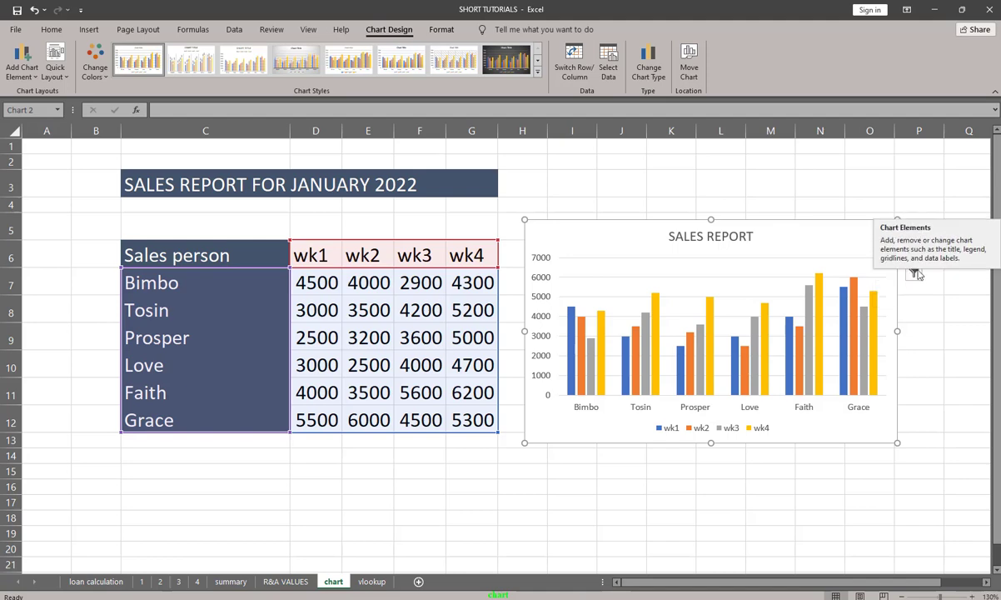
{"action": "left_click", "coordinate": [923, 320]}
{"action": "left_click", "coordinate": [839, 271]}
{"action": "left_click", "coordinate": [913, 227]}
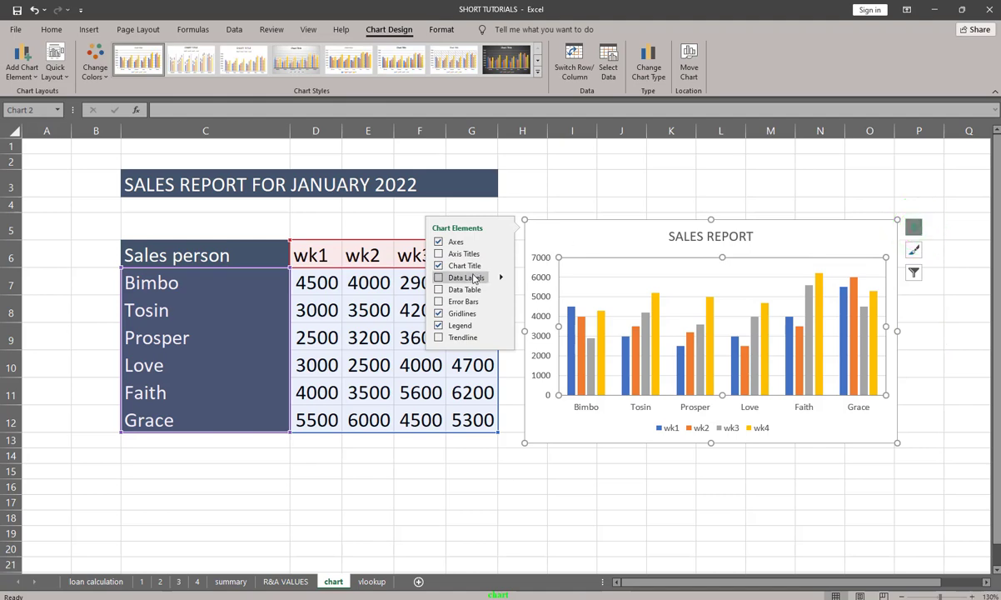
{"action": "left_click", "coordinate": [439, 253]}
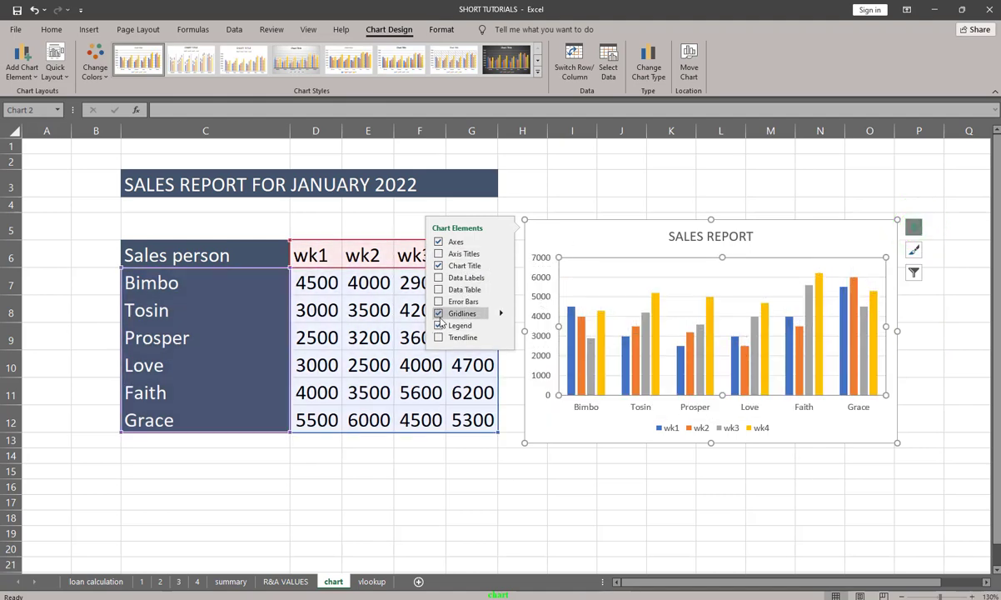
{"action": "left_click", "coordinate": [438, 315]}
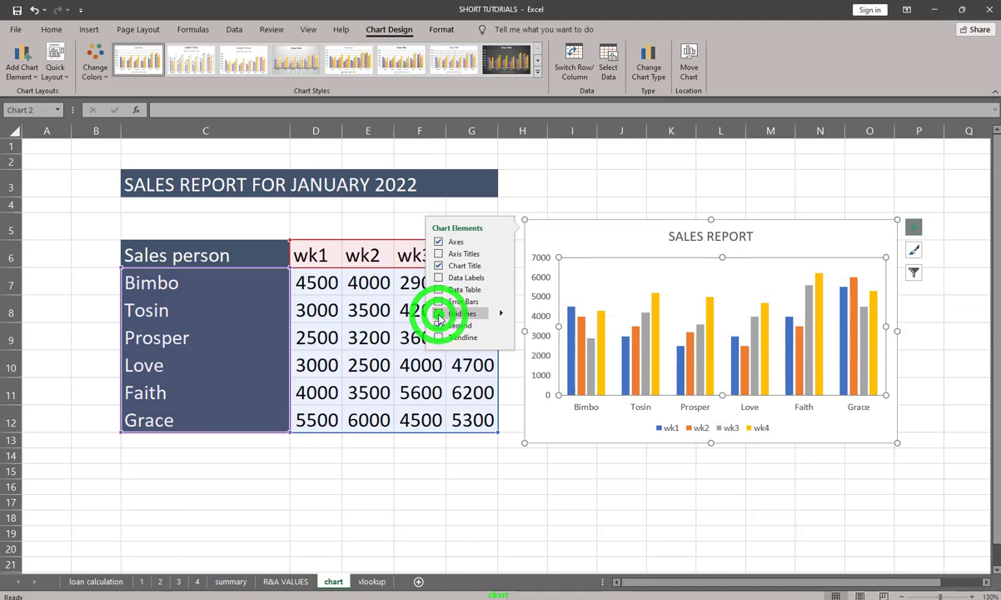
- Toggle gridlines and legend, ending with gridlines on and the legend beside the plot
{"action": "left_click", "coordinate": [439, 314]}
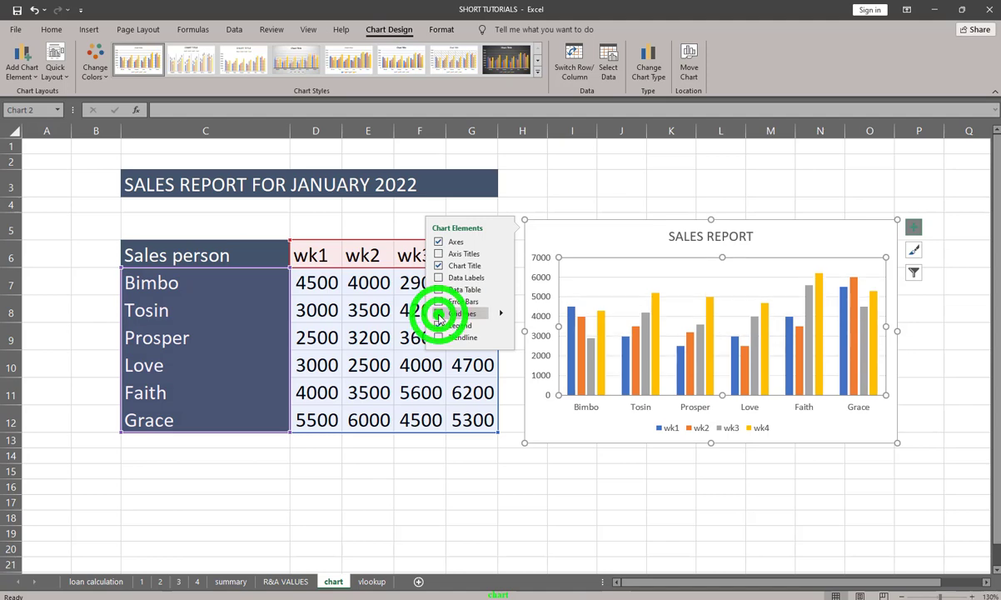
{"action": "left_click", "coordinate": [439, 314]}
{"action": "left_click", "coordinate": [439, 315]}
{"action": "left_click", "coordinate": [439, 315]}
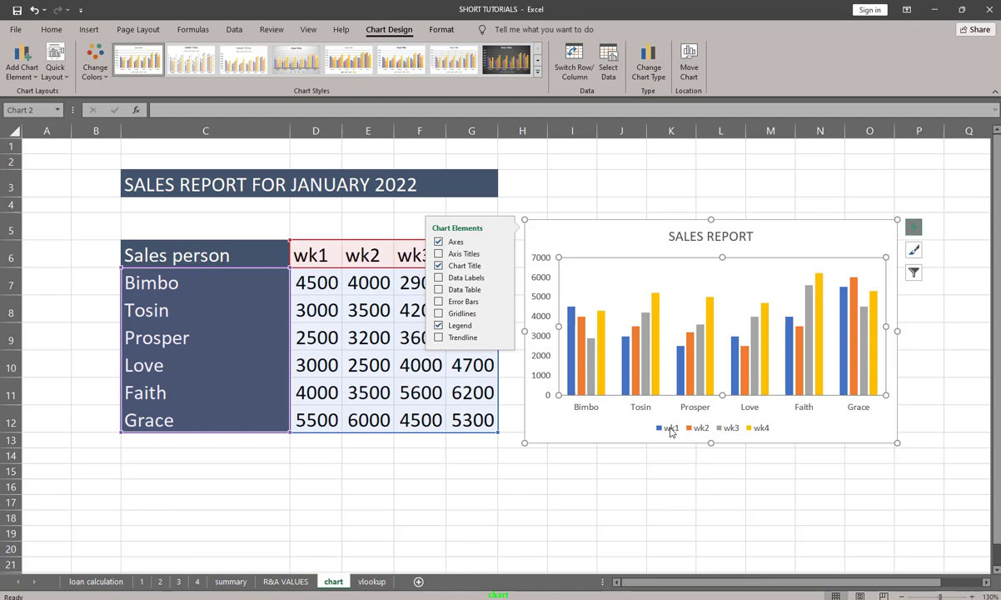
{"action": "left_click", "coordinate": [439, 326]}
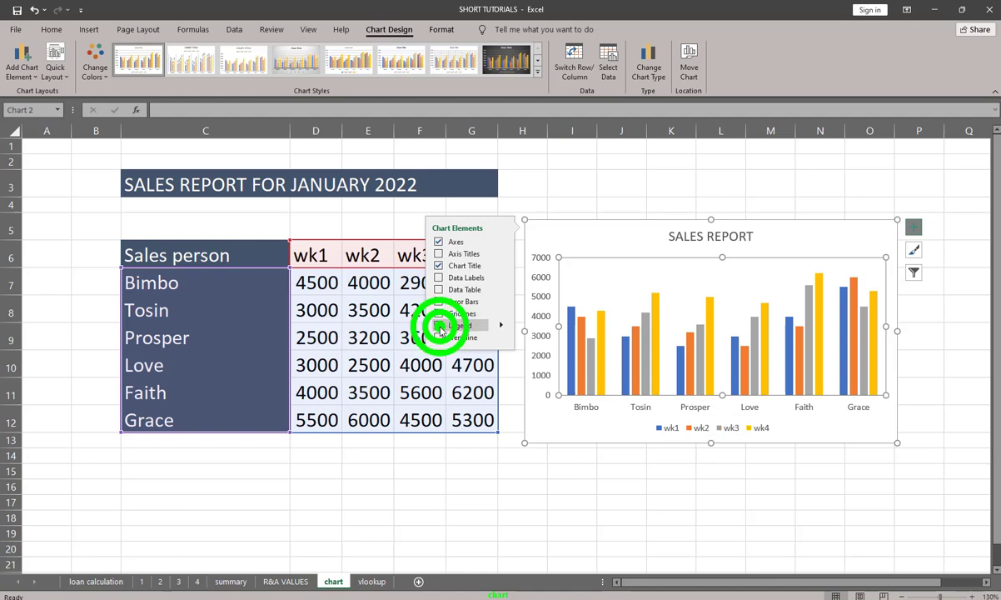
{"action": "left_click", "coordinate": [440, 326]}
{"action": "left_click", "coordinate": [438, 315]}
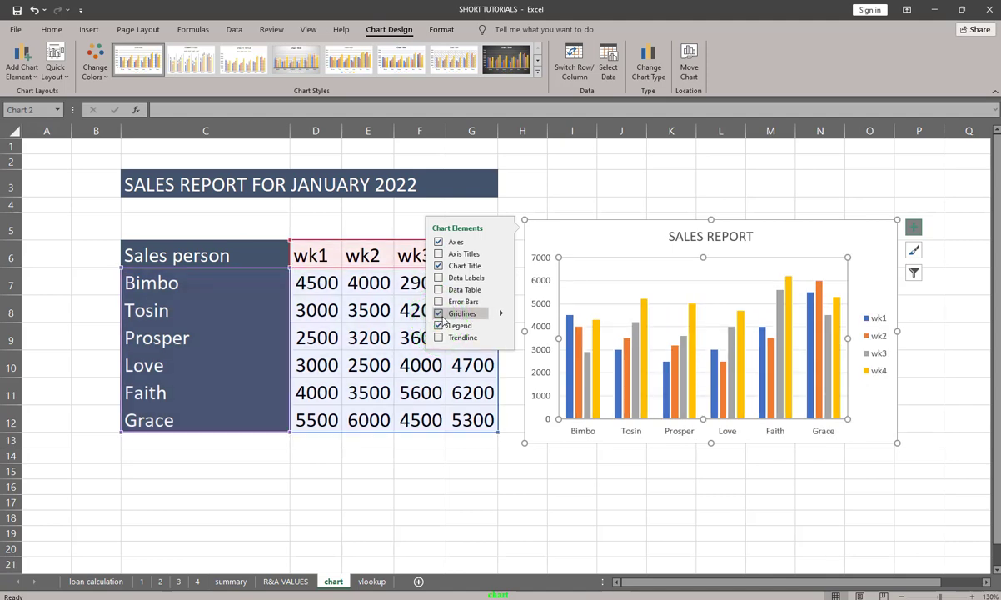
- Try a data table, data labels and error bars, then remove the data table and labels
{"action": "left_click", "coordinate": [438, 289]}
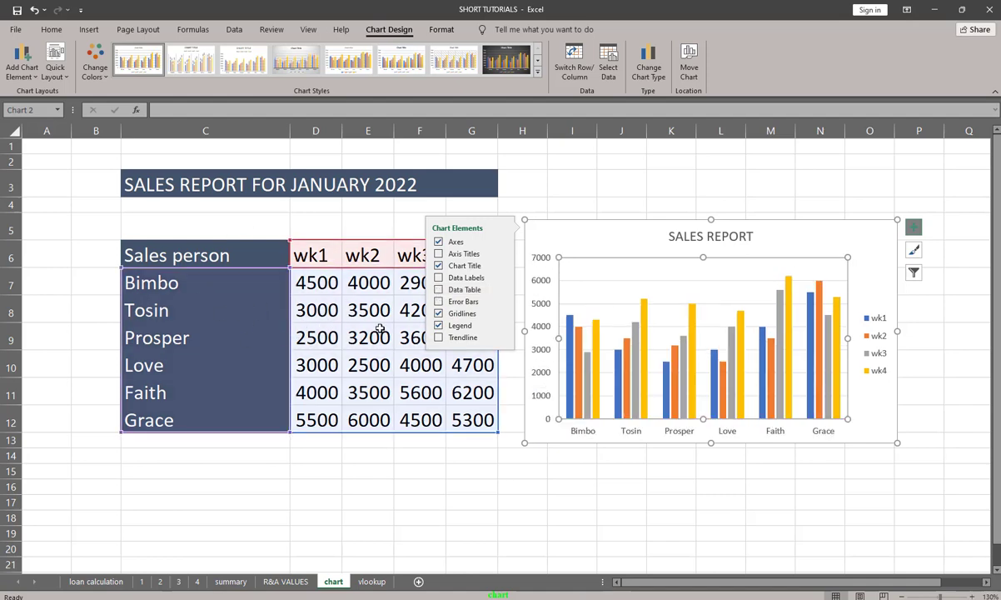
{"action": "left_click", "coordinate": [439, 290]}
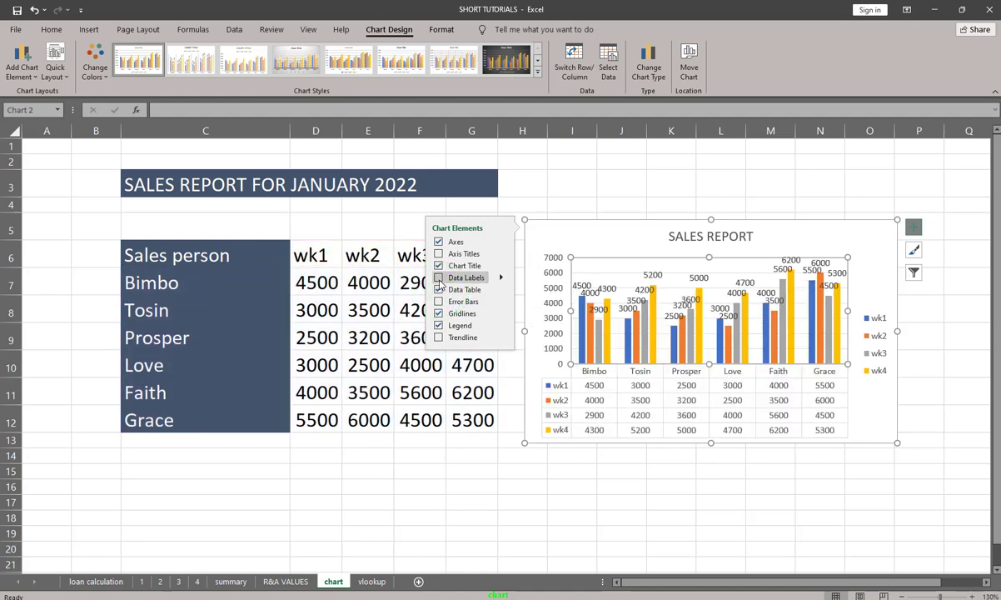
{"action": "left_click", "coordinate": [439, 278]}
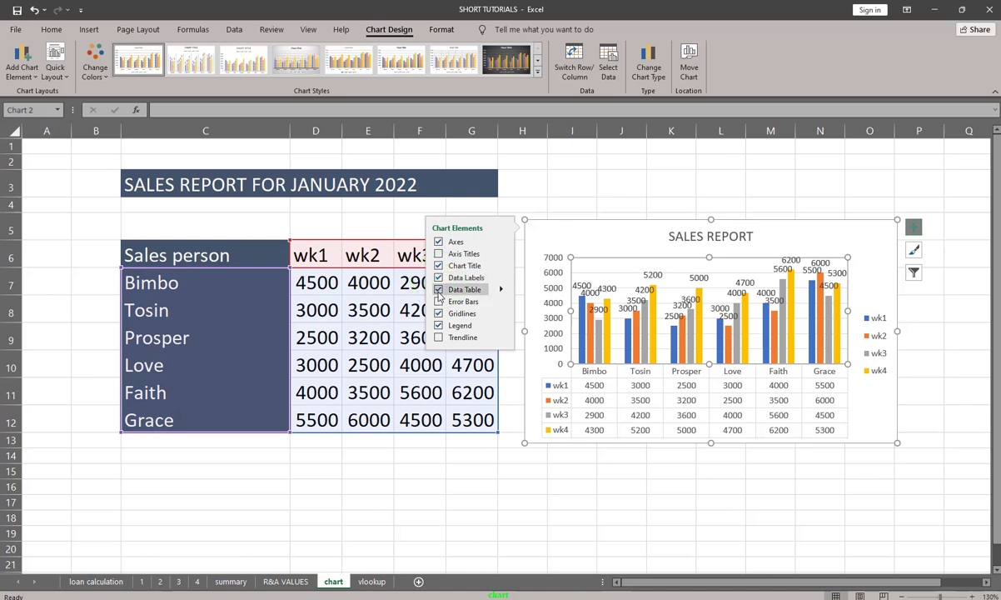
{"action": "left_click", "coordinate": [439, 290]}
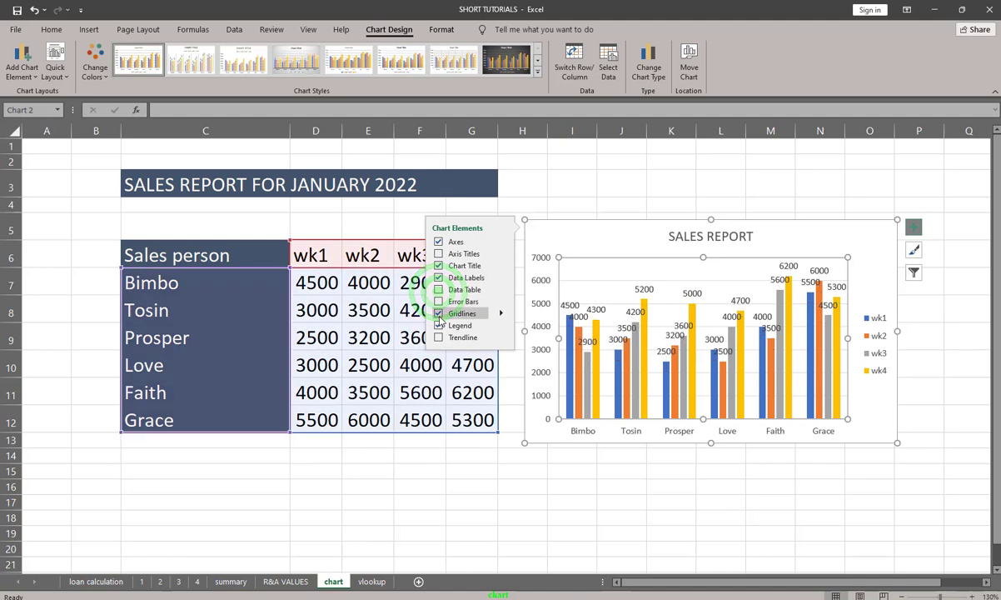
{"action": "left_click", "coordinate": [439, 301]}
{"action": "left_click", "coordinate": [439, 278]}
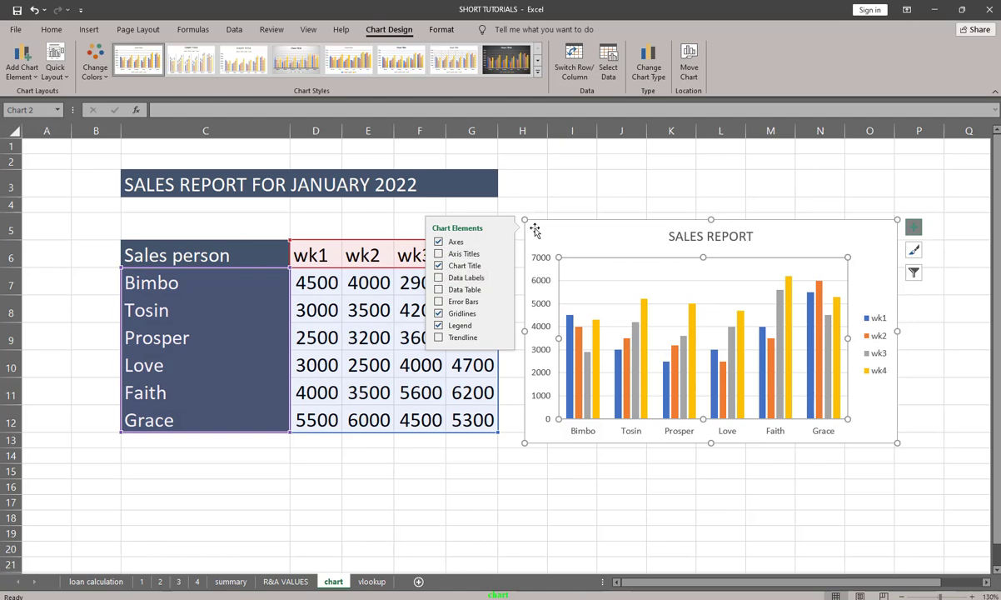
{"action": "left_click", "coordinate": [608, 230]}
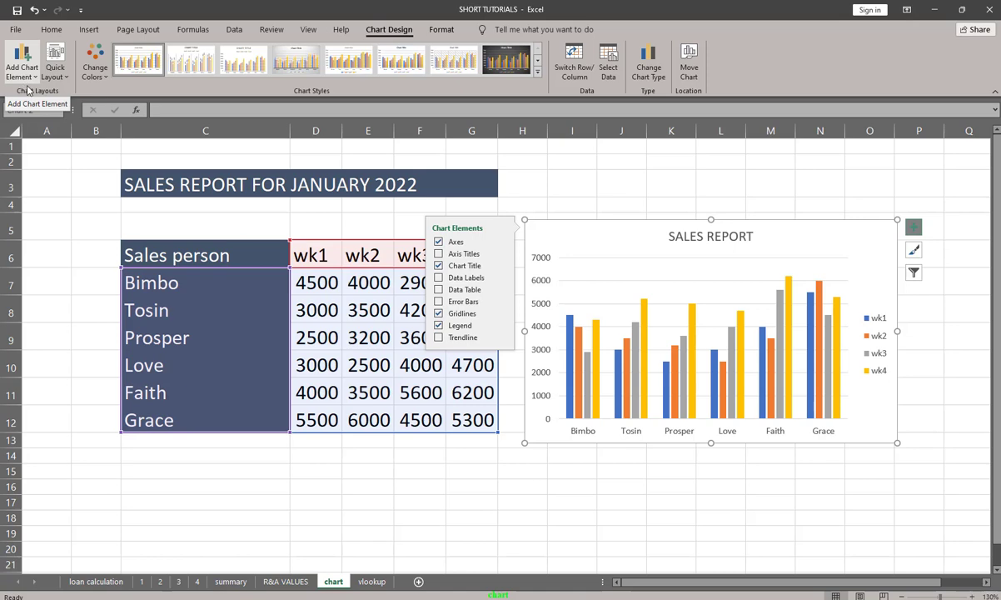
- Apply the bold dark-title chart style from the Chart Styles gallery and bring up Chart Filters
{"action": "left_click", "coordinate": [914, 250]}
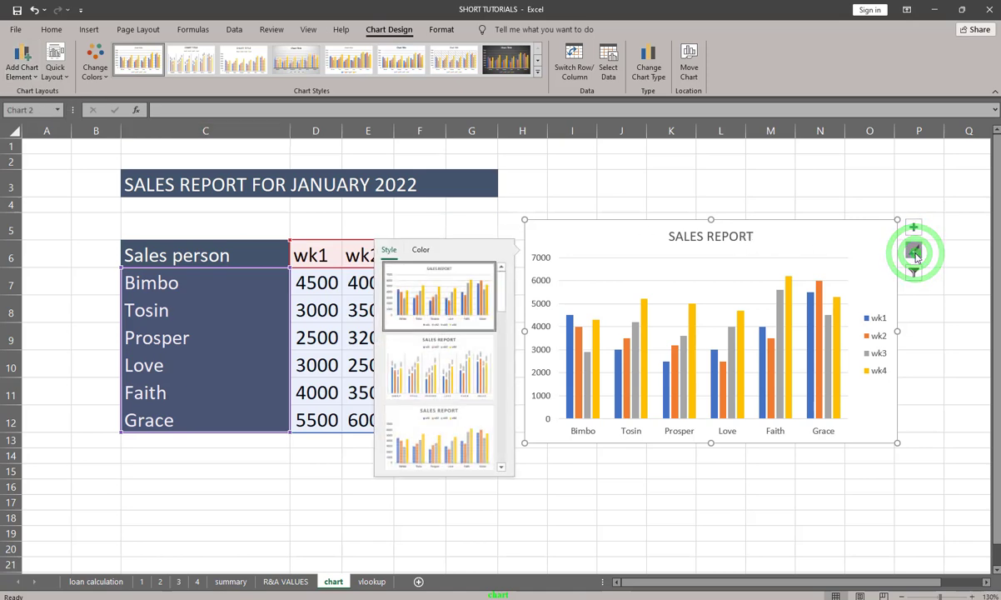
{"action": "left_click_drag", "start_coordinate": [502, 310], "coordinate": [500, 381]}
{"action": "left_click", "coordinate": [475, 403]}
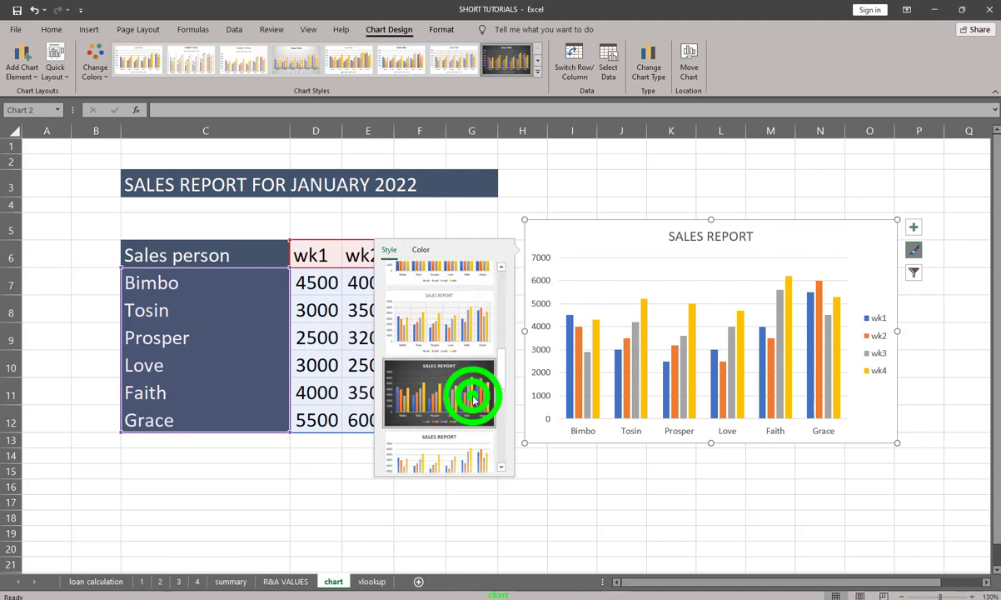
{"action": "left_click", "coordinate": [442, 331]}
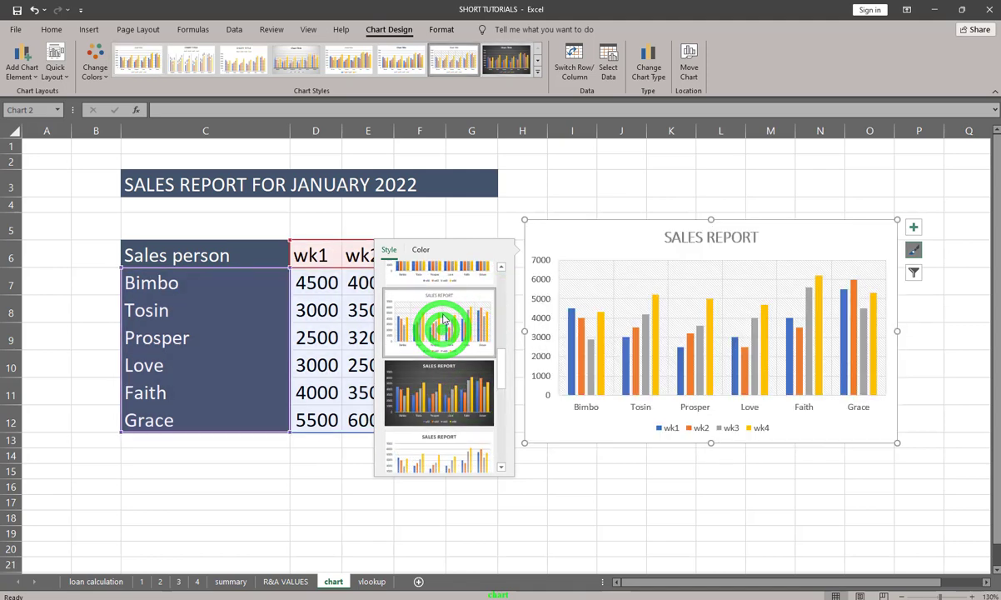
{"action": "left_click", "coordinate": [443, 268]}
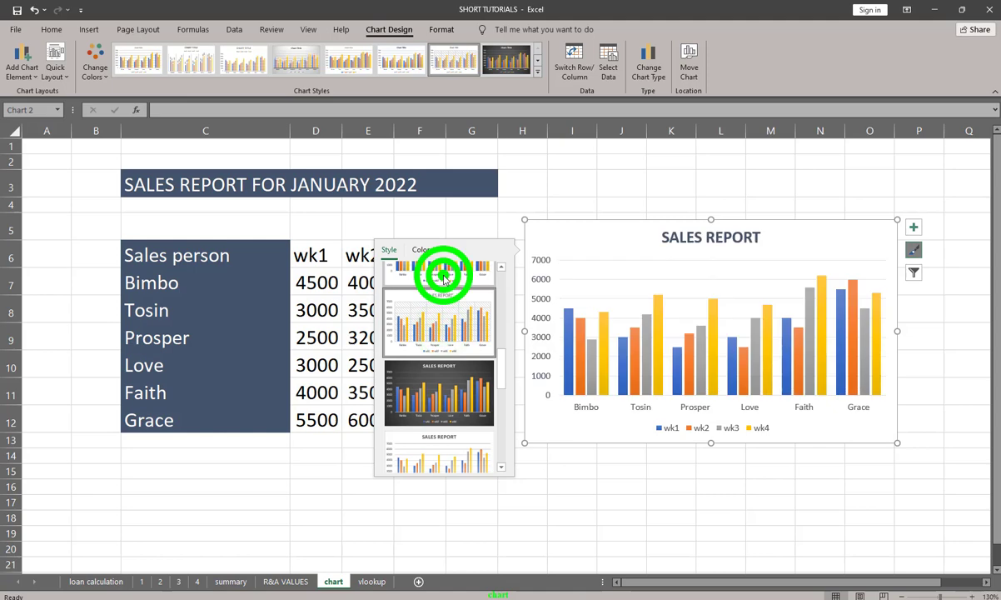
{"action": "left_click", "coordinate": [916, 277]}
{"action": "left_click", "coordinate": [833, 255]}
{"action": "left_click", "coordinate": [914, 274]}
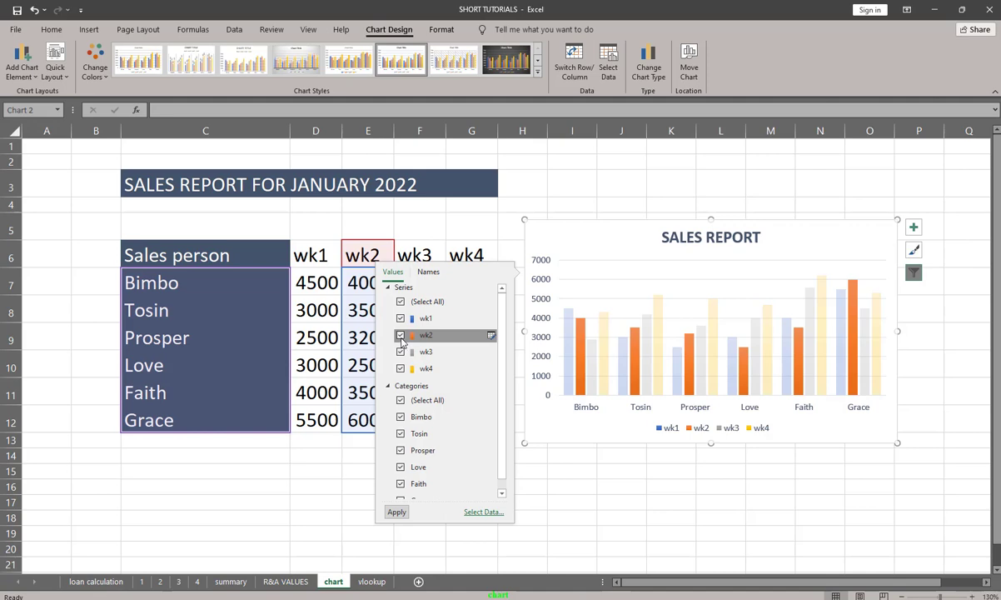
- Filter the chart's series down to wk1 and wk2 only
{"action": "left_click", "coordinate": [400, 302]}
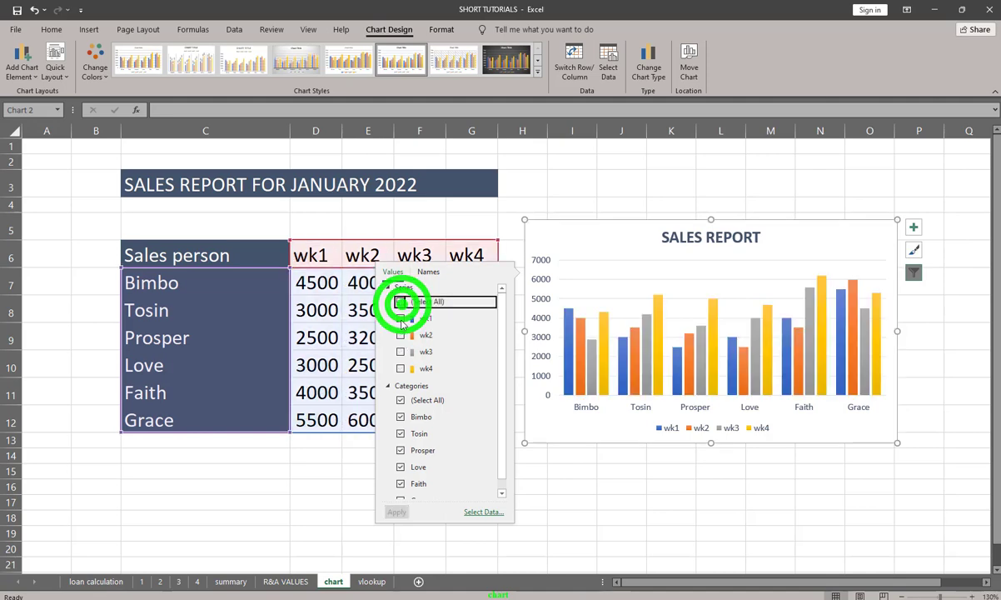
{"action": "left_click", "coordinate": [402, 318]}
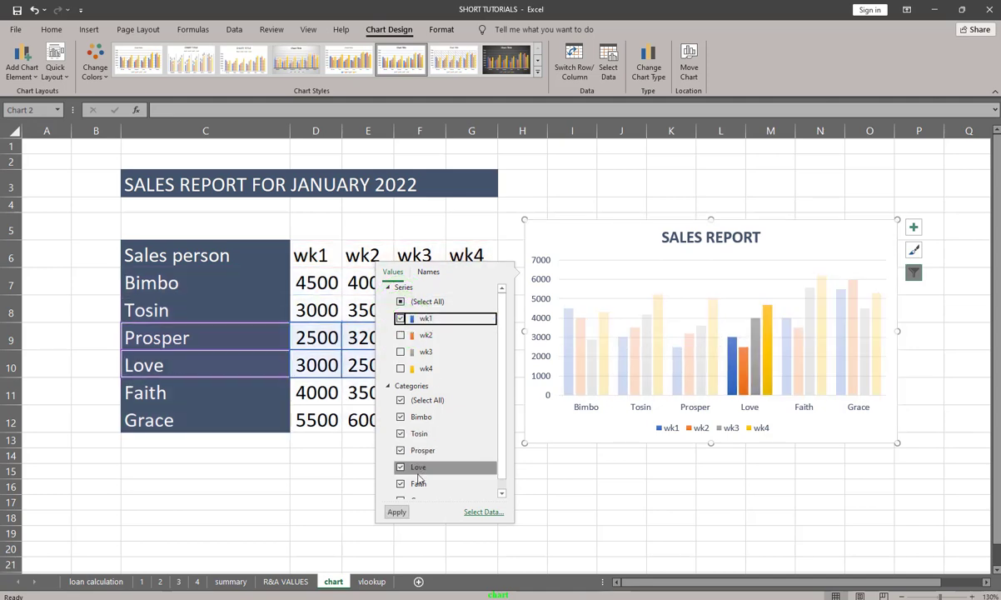
{"action": "left_click", "coordinate": [397, 512]}
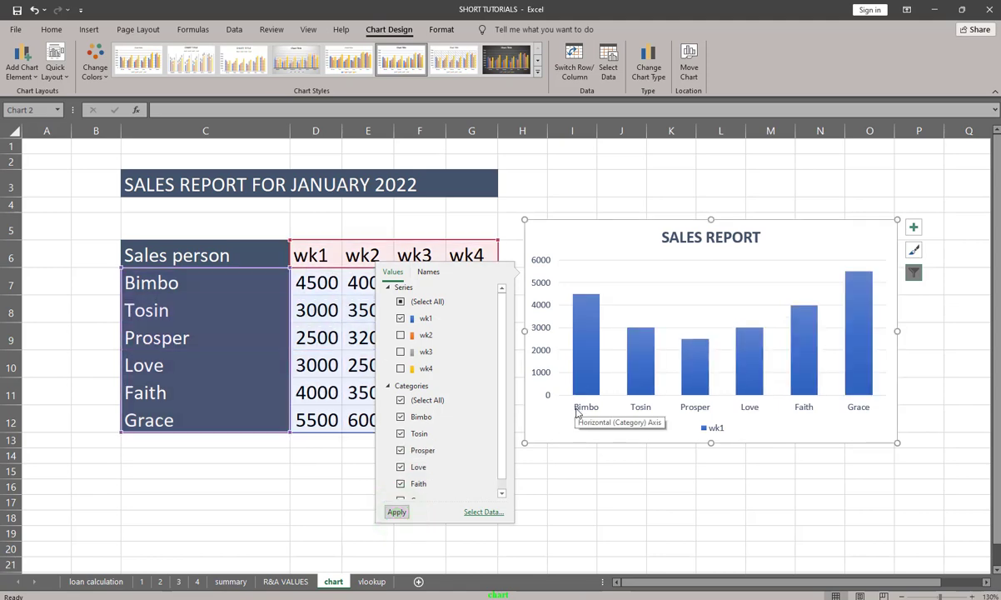
{"action": "left_click", "coordinate": [400, 335]}
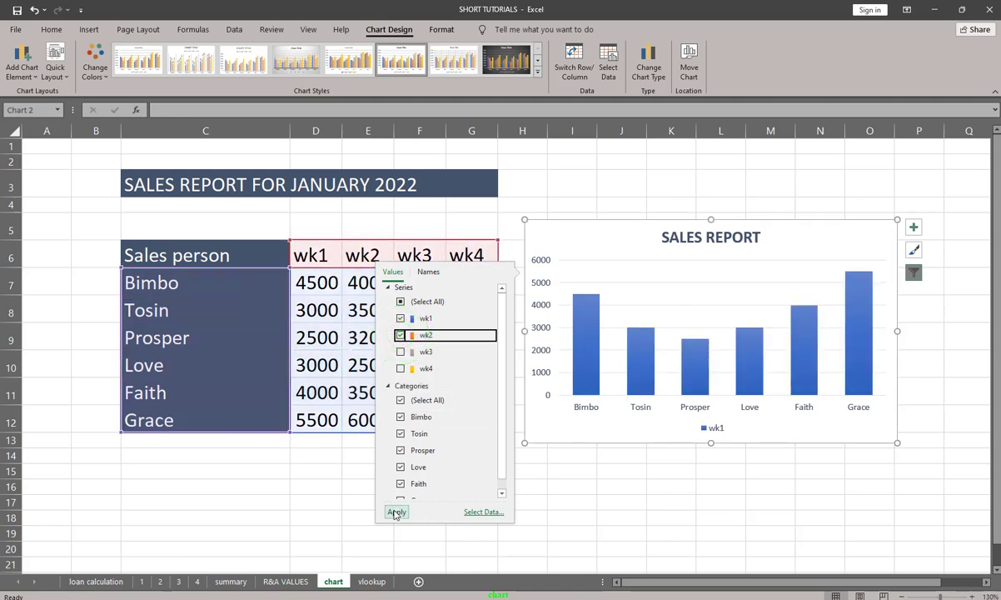
{"action": "left_click", "coordinate": [395, 511]}
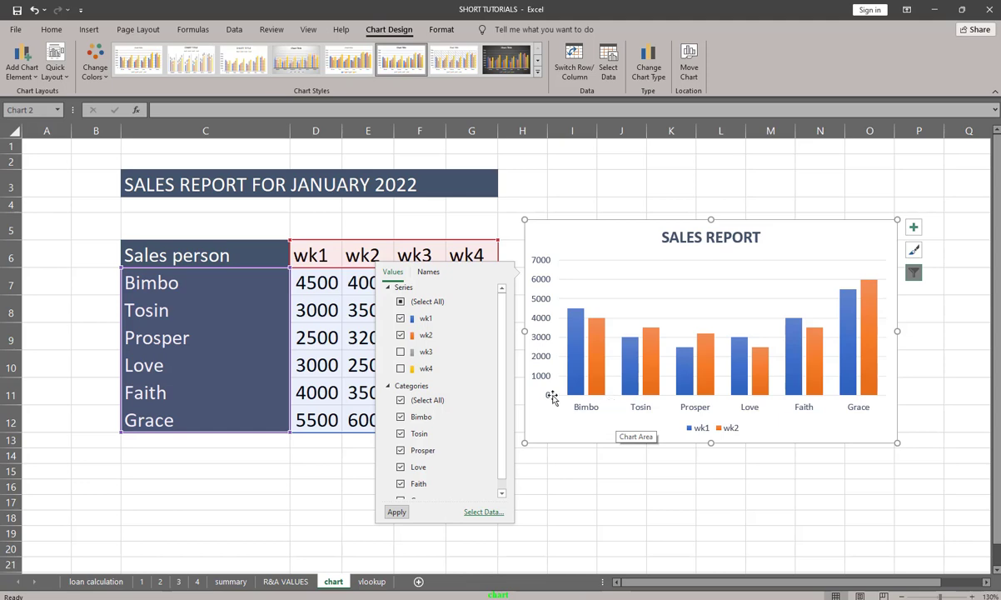
{"action": "left_click", "coordinate": [400, 334]}
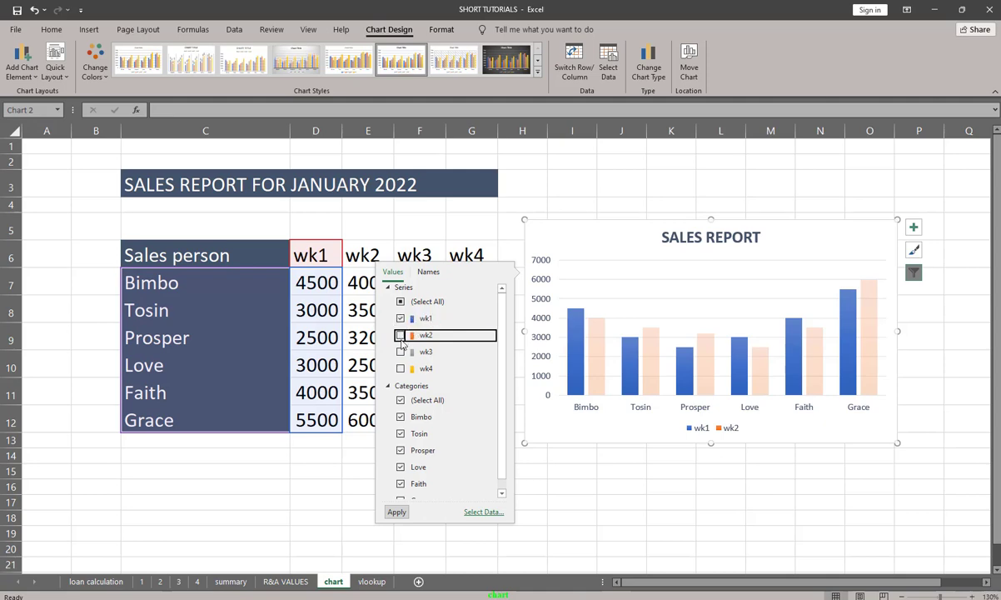
- Filter the chart's categories to just Bimbo and Tosin
{"action": "left_click", "coordinate": [400, 401]}
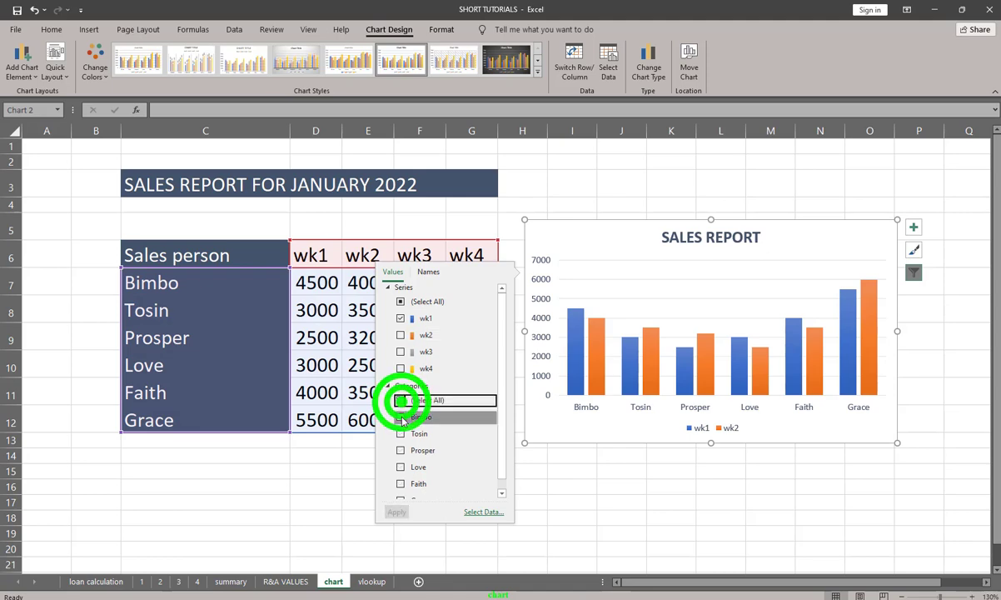
{"action": "left_click", "coordinate": [401, 416]}
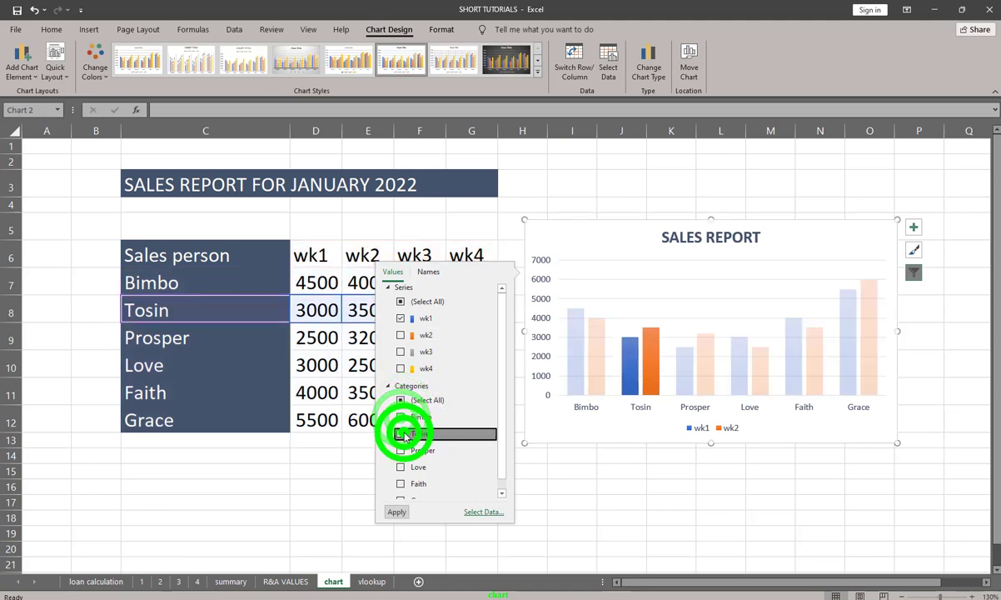
{"action": "left_click", "coordinate": [405, 434]}
{"action": "left_click", "coordinate": [397, 512]}
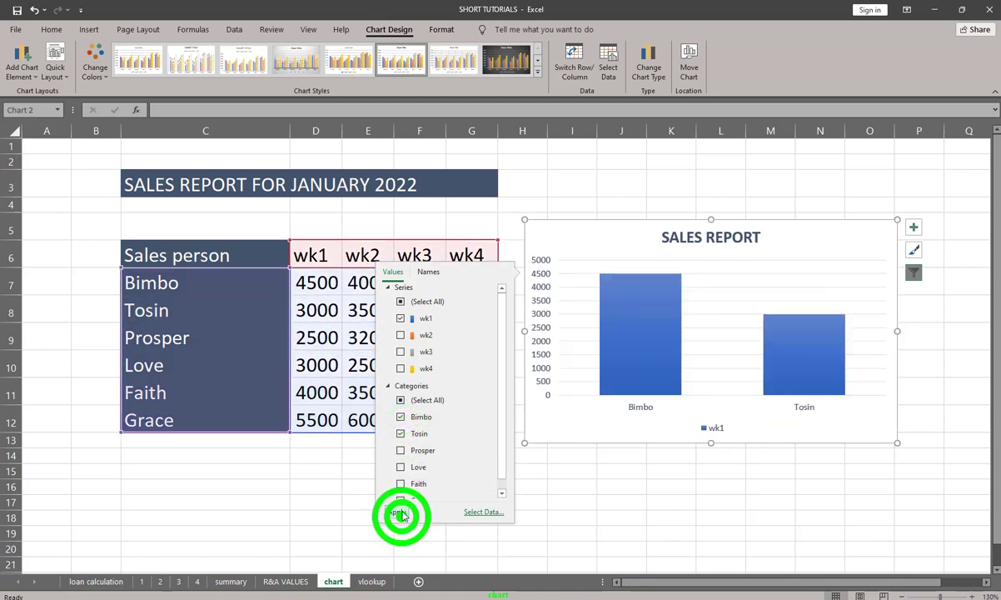
- Restore wk2, wk3, wk4 and all salesperson categories to the chart
{"action": "left_click", "coordinate": [402, 336]}
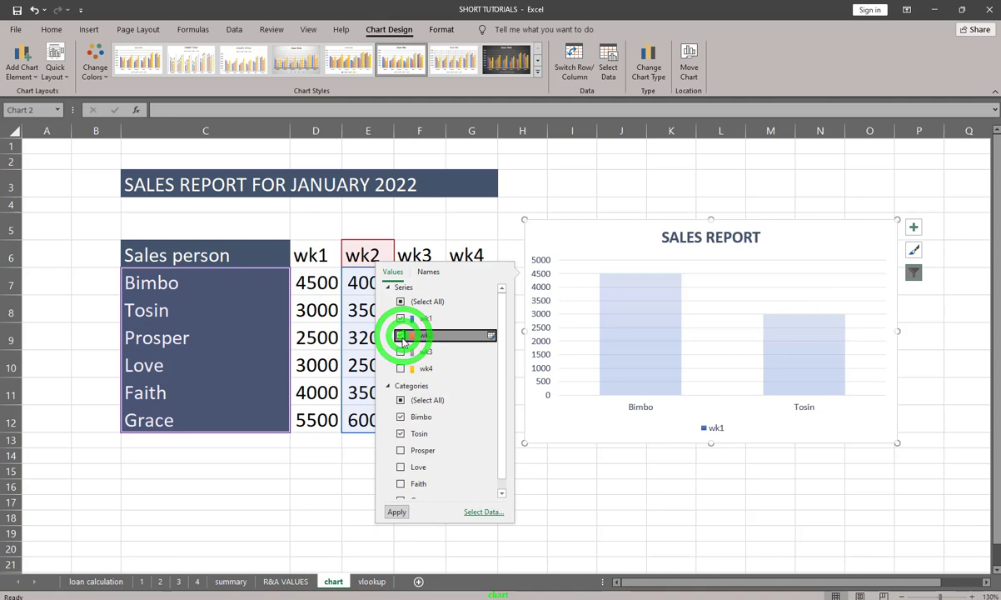
{"action": "left_click", "coordinate": [402, 353]}
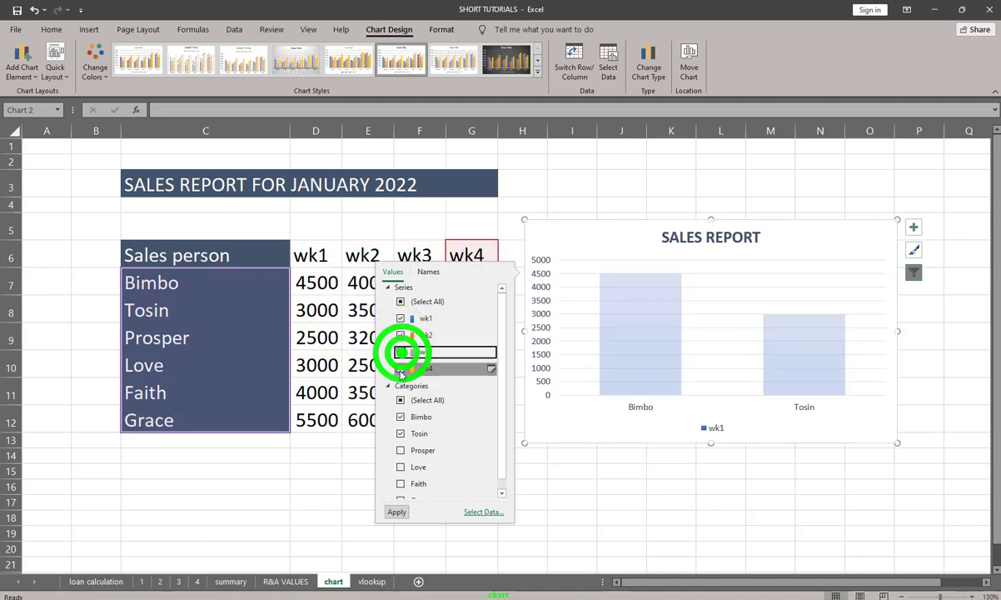
{"action": "left_click", "coordinate": [402, 368]}
{"action": "left_click", "coordinate": [397, 512]}
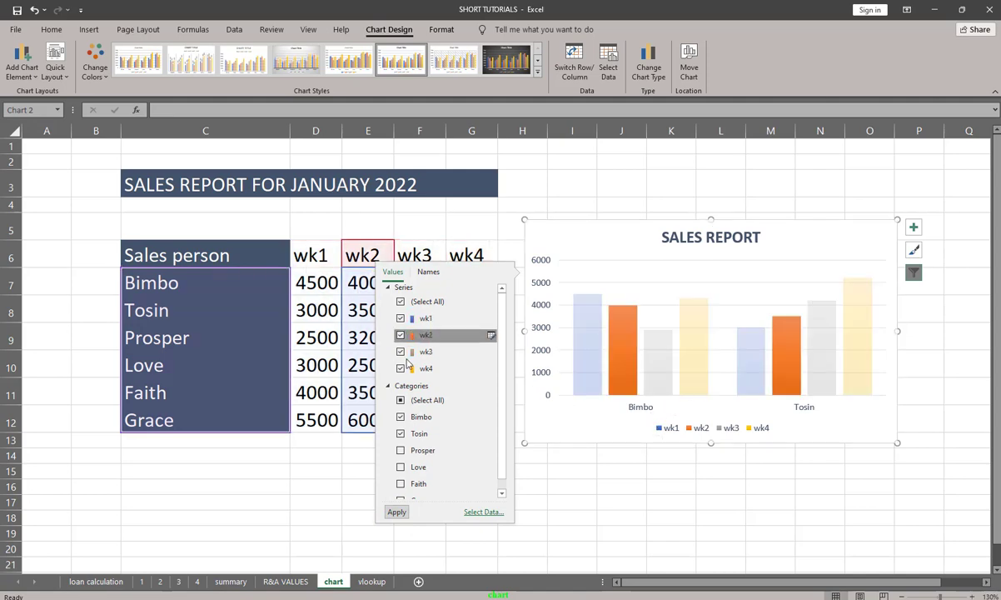
{"action": "left_click", "coordinate": [399, 400]}
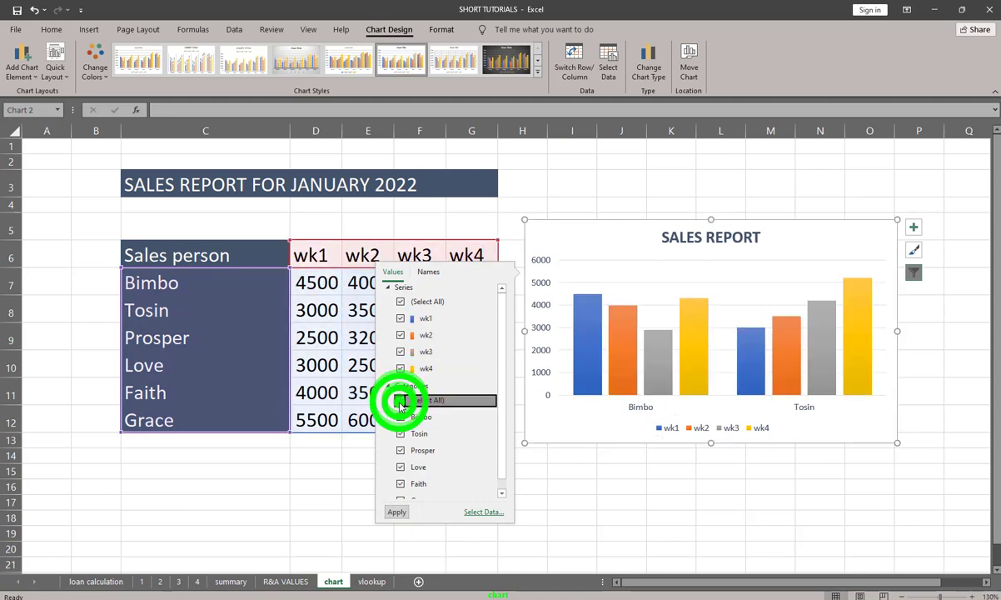
{"action": "left_click", "coordinate": [398, 510]}
{"action": "left_click", "coordinate": [628, 240]}
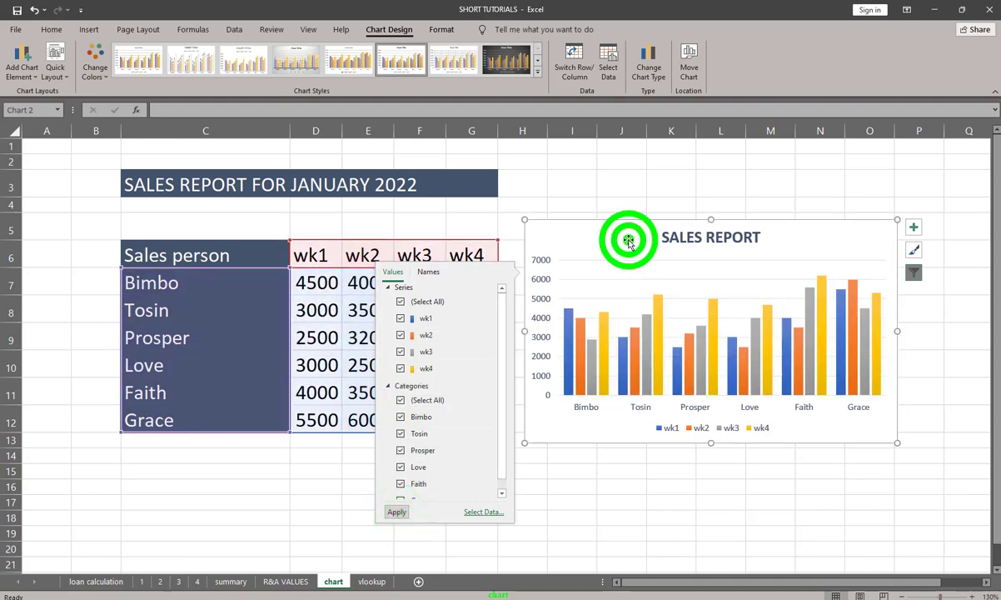
- Apply the orange, yellow, green and brown Colorful palette from Change Colors
{"action": "left_click", "coordinate": [914, 273]}
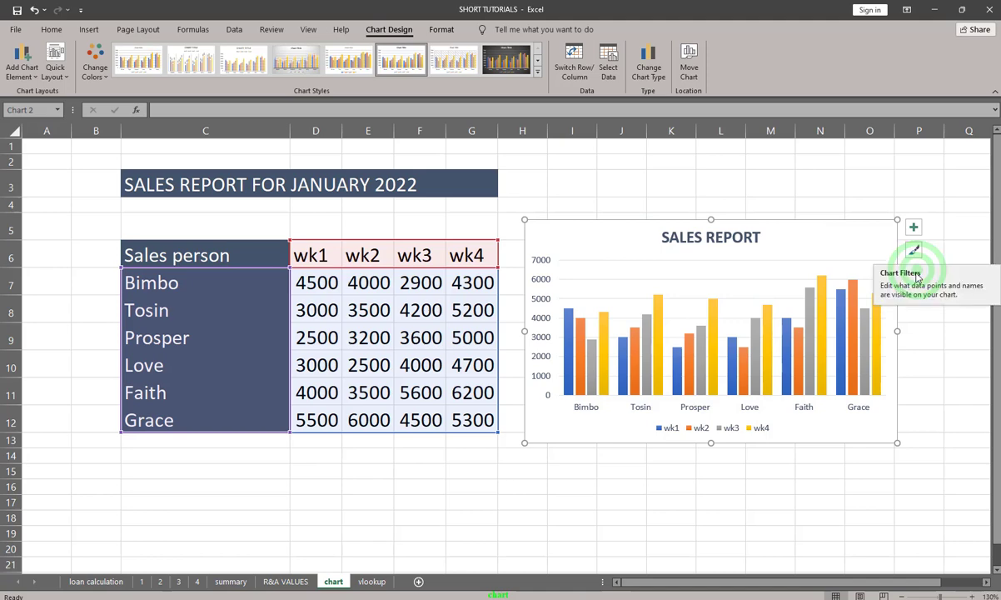
{"action": "left_click", "coordinate": [924, 344]}
{"action": "left_click", "coordinate": [868, 291]}
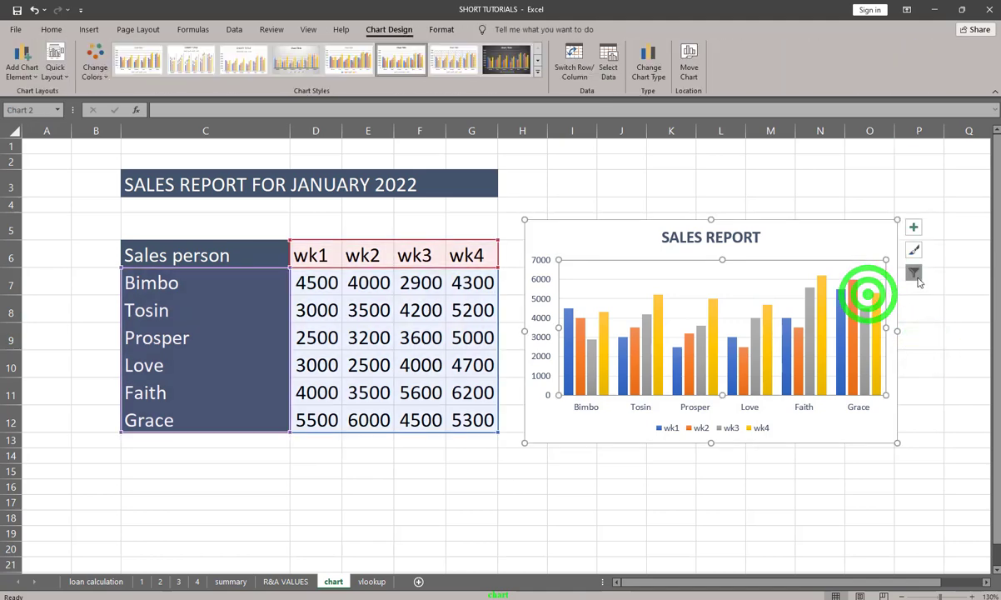
{"action": "left_click", "coordinate": [915, 273]}
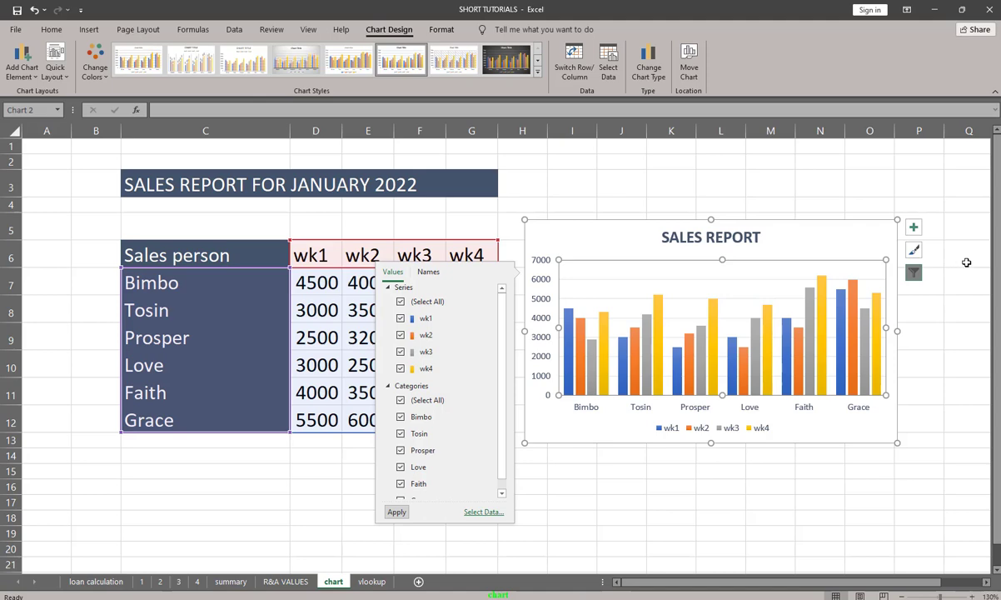
{"action": "left_click", "coordinate": [101, 75]}
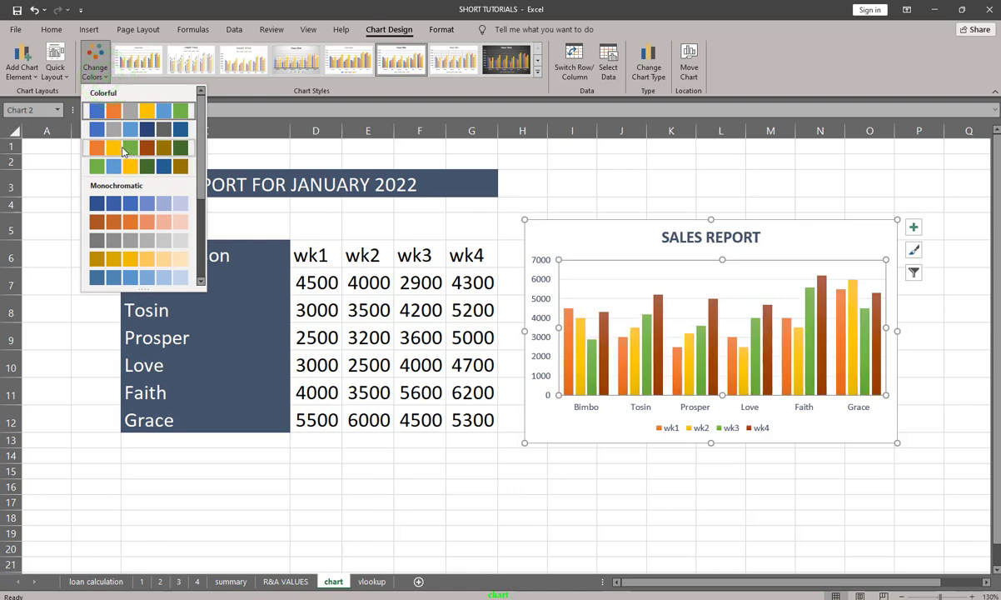
{"action": "left_click", "coordinate": [122, 151]}
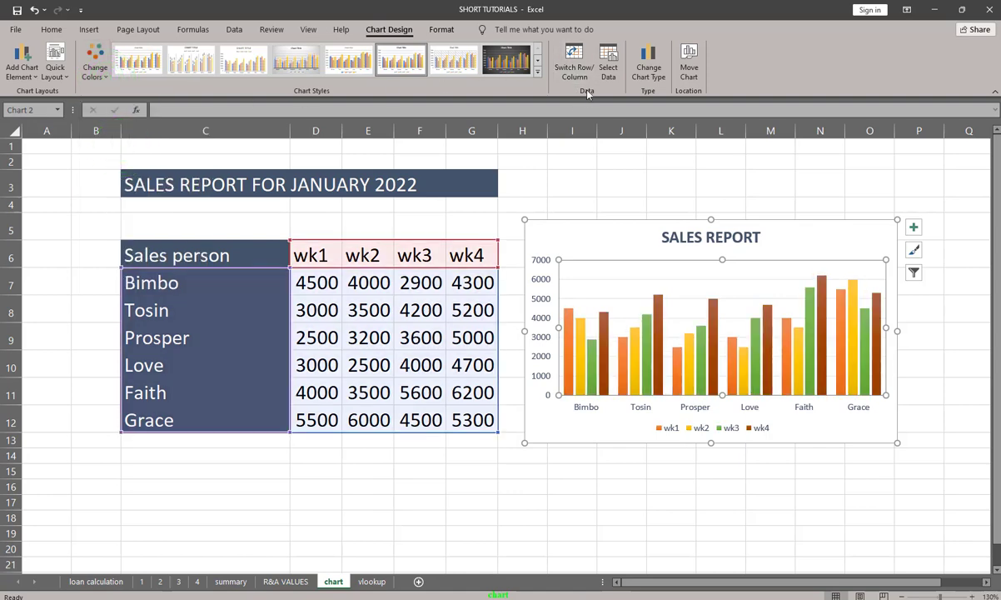
{"action": "left_click", "coordinate": [575, 57]}
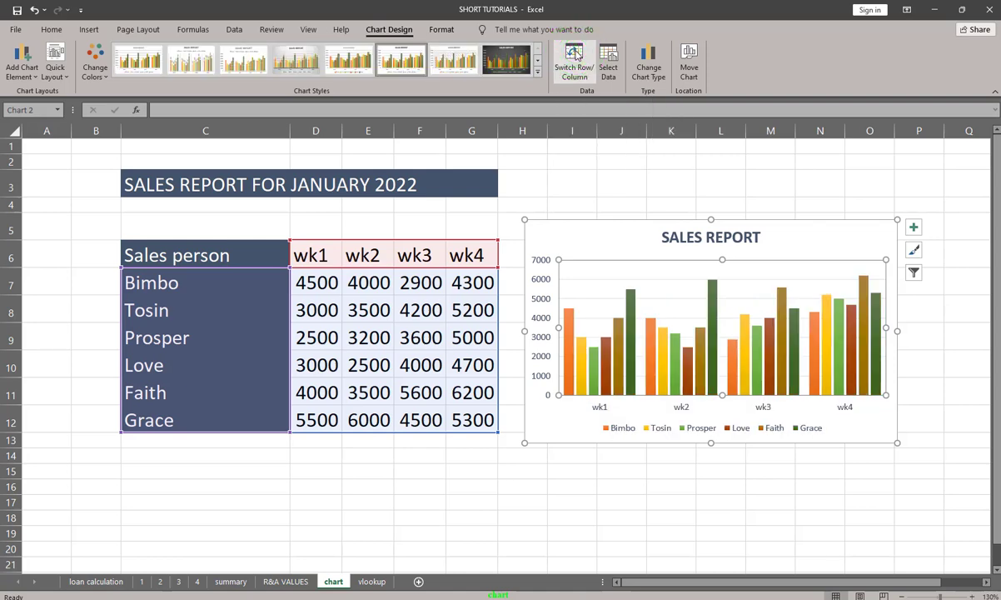
{"action": "left_click", "coordinate": [575, 55]}
{"action": "left_click", "coordinate": [574, 56]}
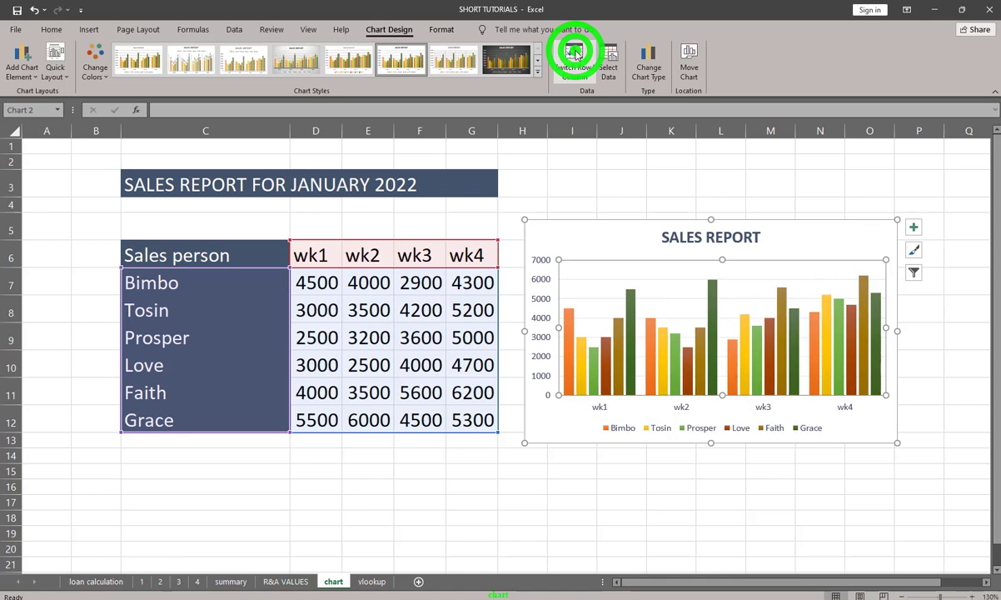
{"action": "left_click", "coordinate": [574, 55]}
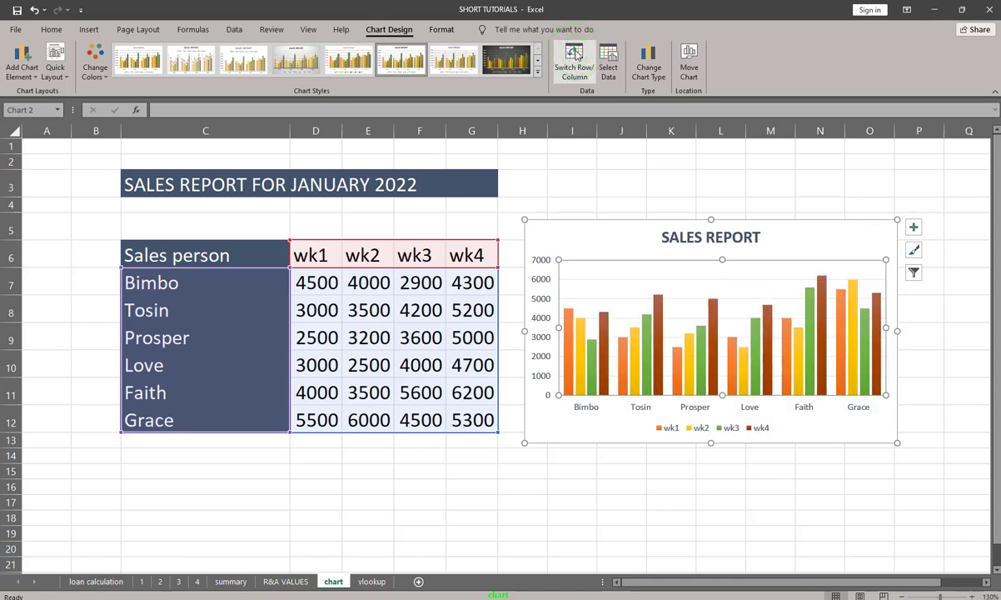
{"action": "left_click", "coordinate": [575, 55]}
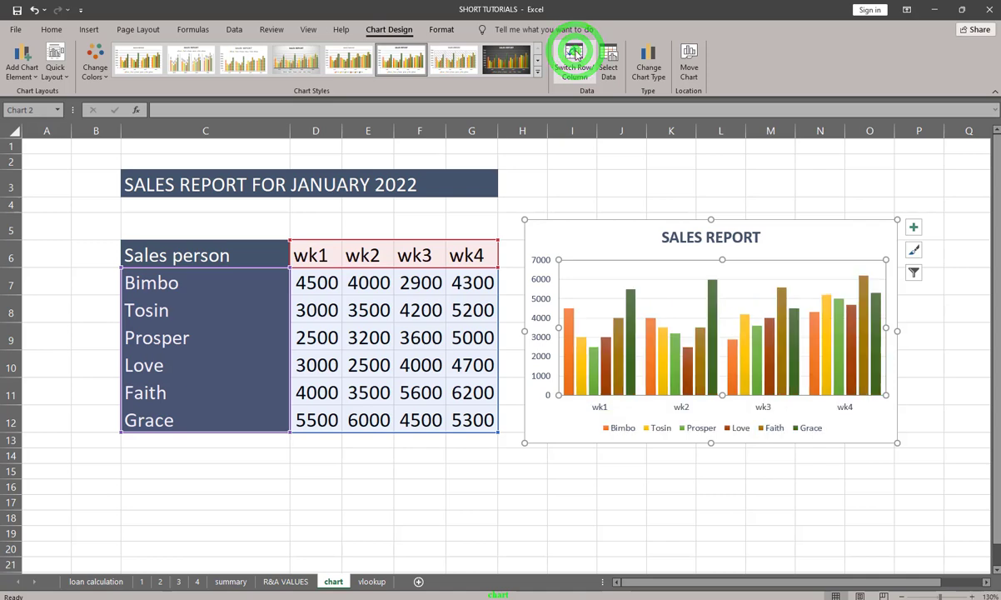
{"action": "left_click", "coordinate": [574, 55]}
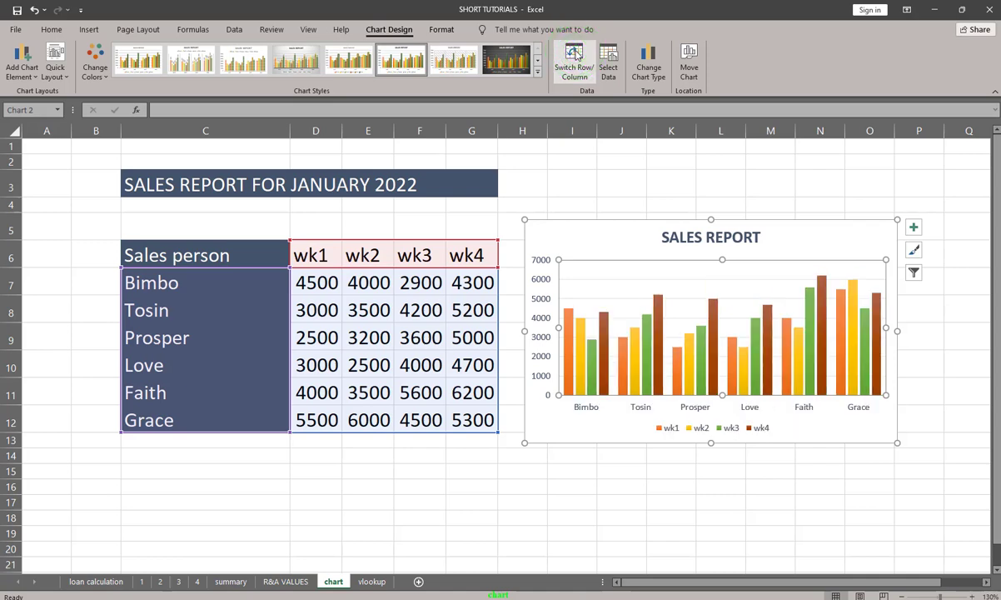
{"action": "left_click", "coordinate": [575, 54]}
{"action": "left_click", "coordinate": [575, 55]}
{"action": "left_click", "coordinate": [574, 55]}
{"action": "left_click", "coordinate": [574, 54]}
{"action": "left_click", "coordinate": [608, 66]}
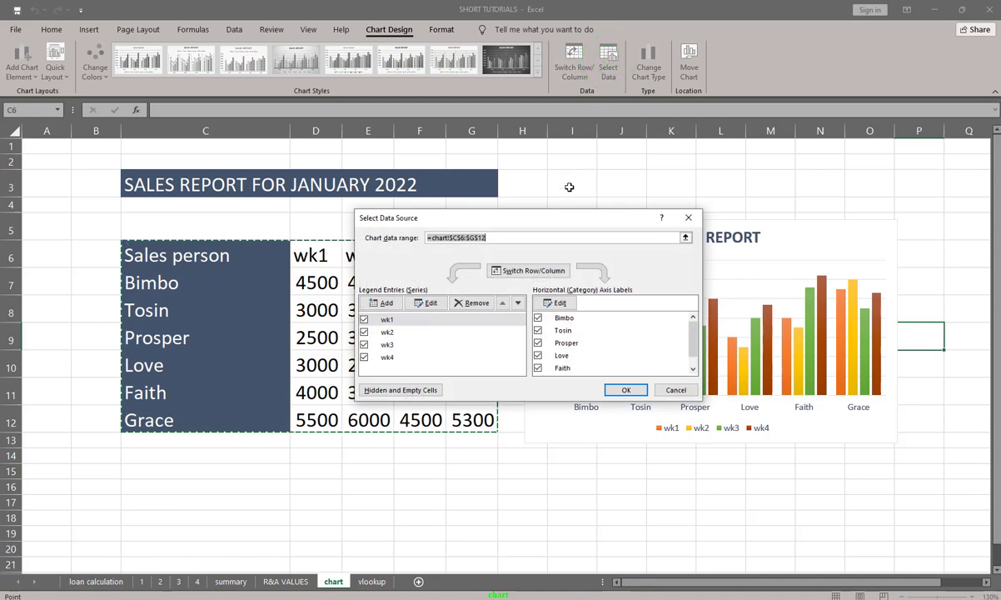
{"action": "left_click", "coordinate": [688, 217]}
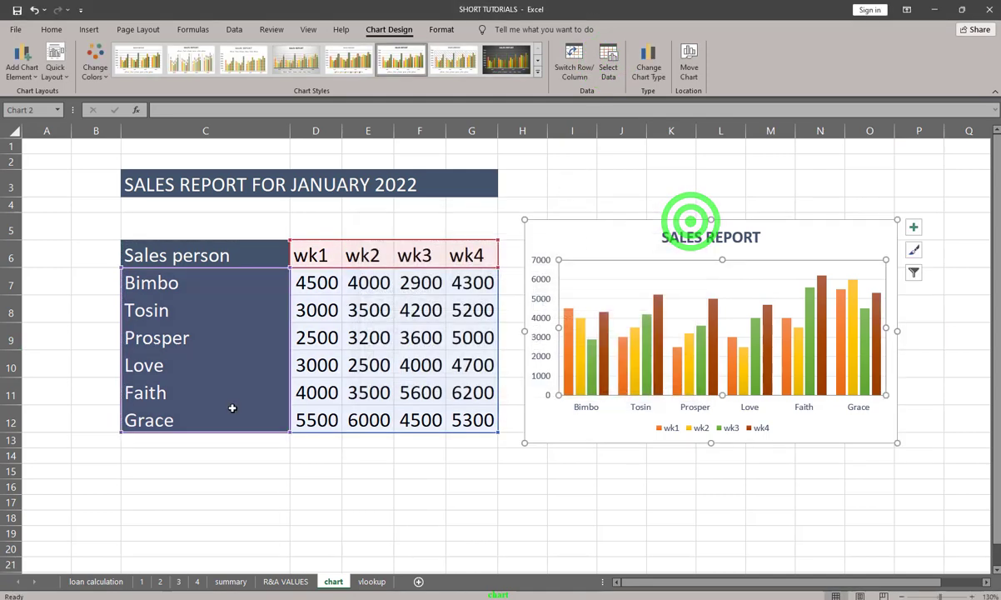
- Enter EMMANUEL in cell C13 below Grace
{"action": "left_click", "coordinate": [144, 447]}
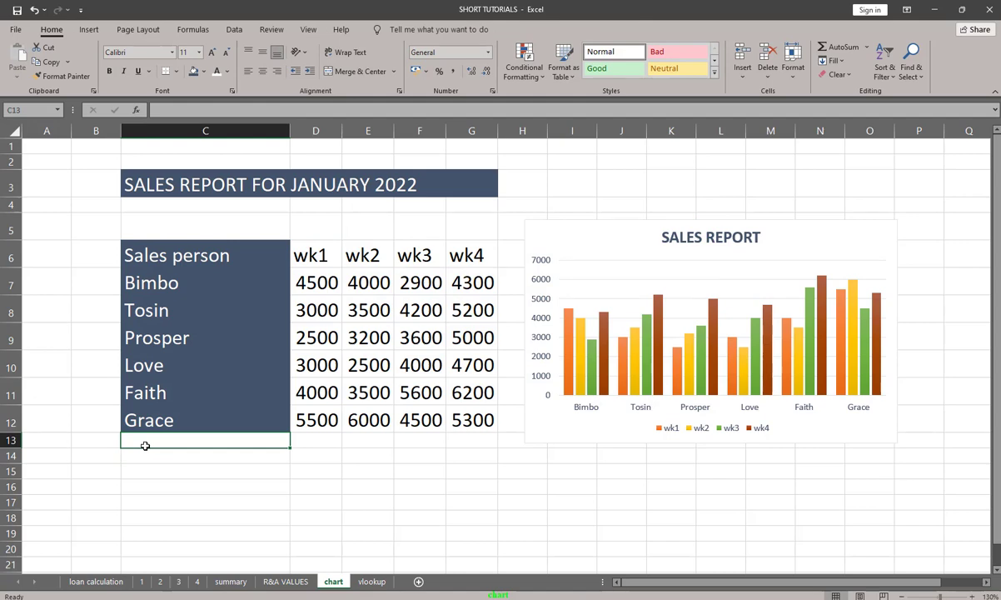
{"action": "type", "text": "EMMANUEL"}
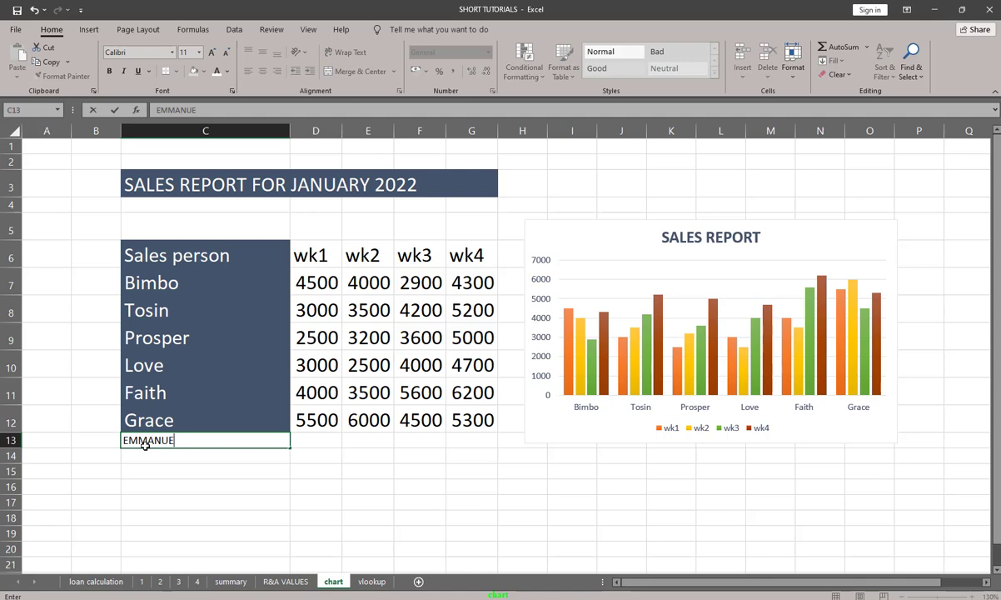
{"action": "left_click", "coordinate": [315, 439]}
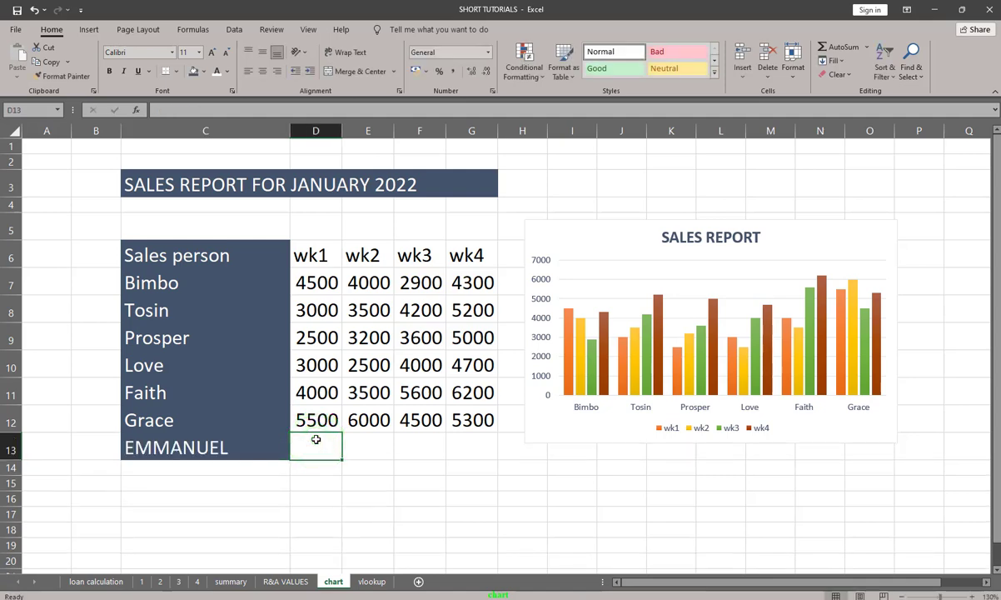
- Enter 6000, 4000, 5500 and 7000 as EMMANUEL's wk1–wk4 sales in D13:G13
{"action": "type", "text": "6000"}
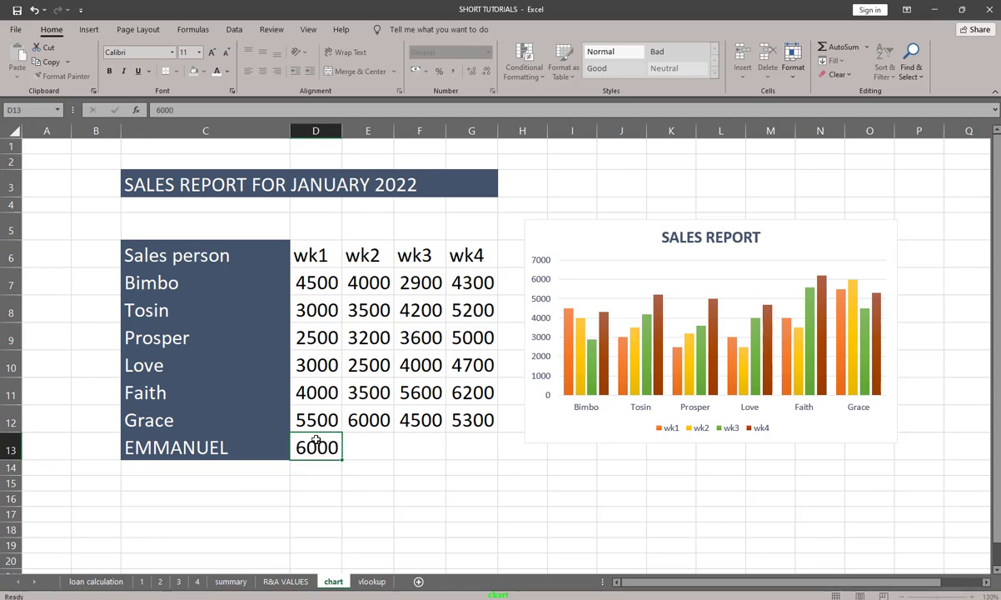
{"action": "key", "text": "Tab"}
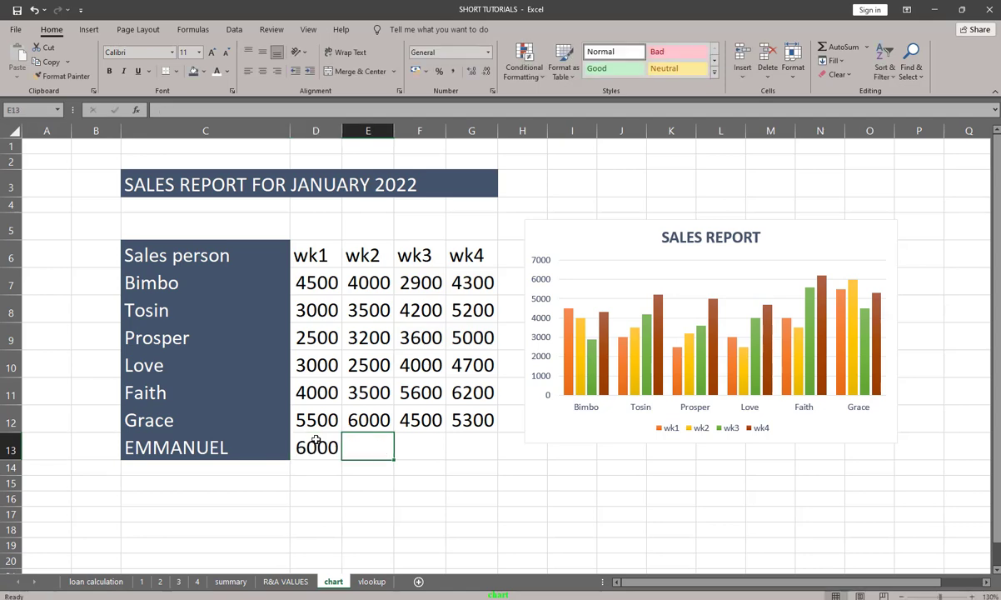
{"action": "type", "text": "4000"}
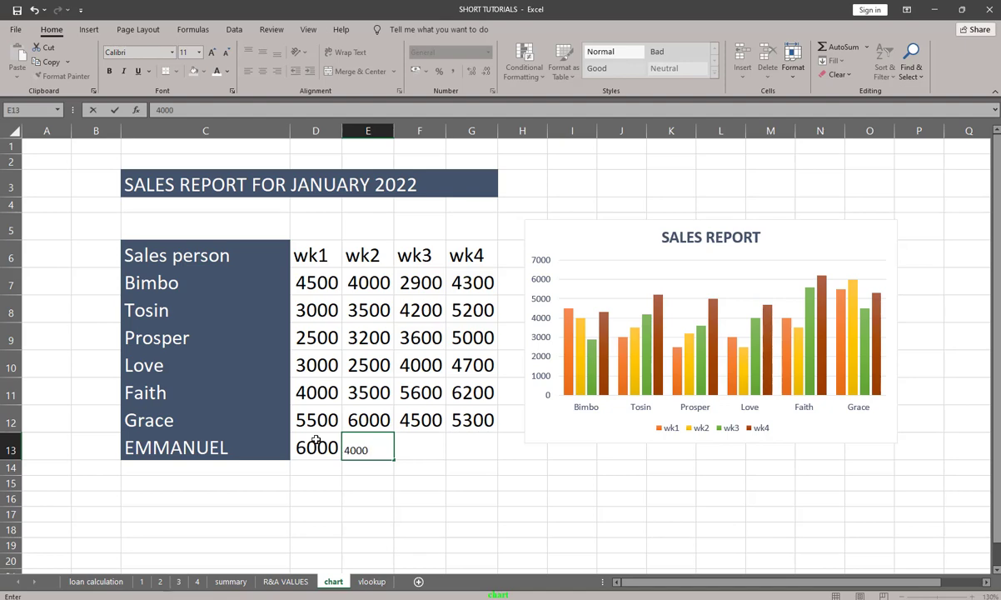
{"action": "key", "text": "Tab"}
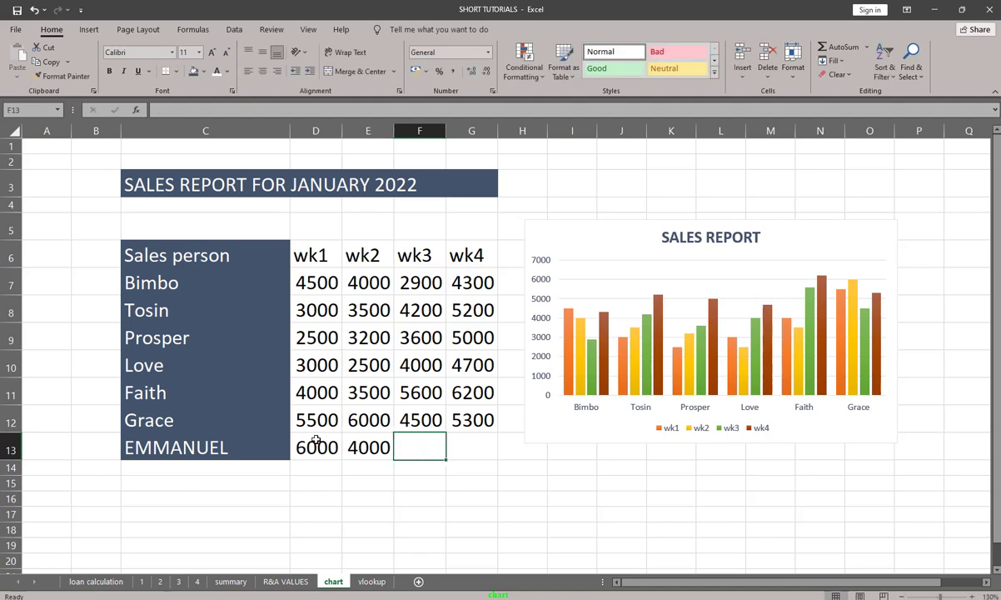
{"action": "type", "text": "5500"}
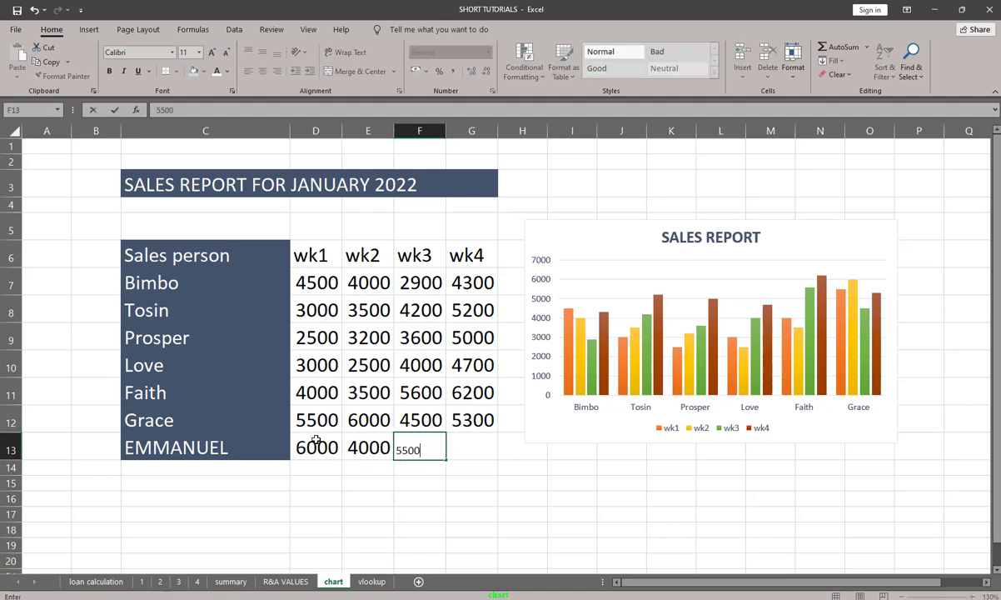
{"action": "key", "text": "Tab"}
{"action": "type", "text": "7"}
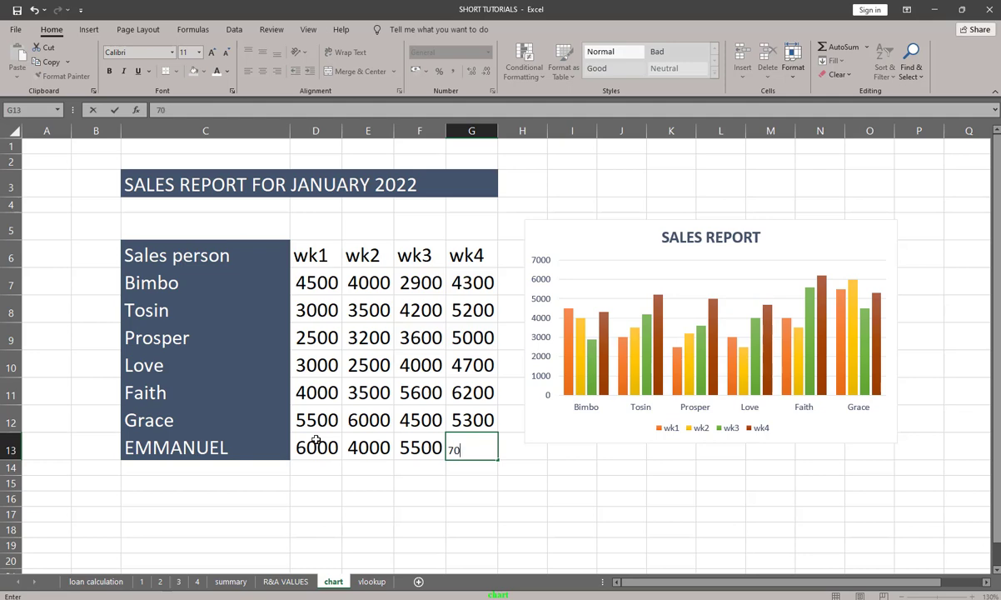
{"action": "left_click", "coordinate": [516, 439]}
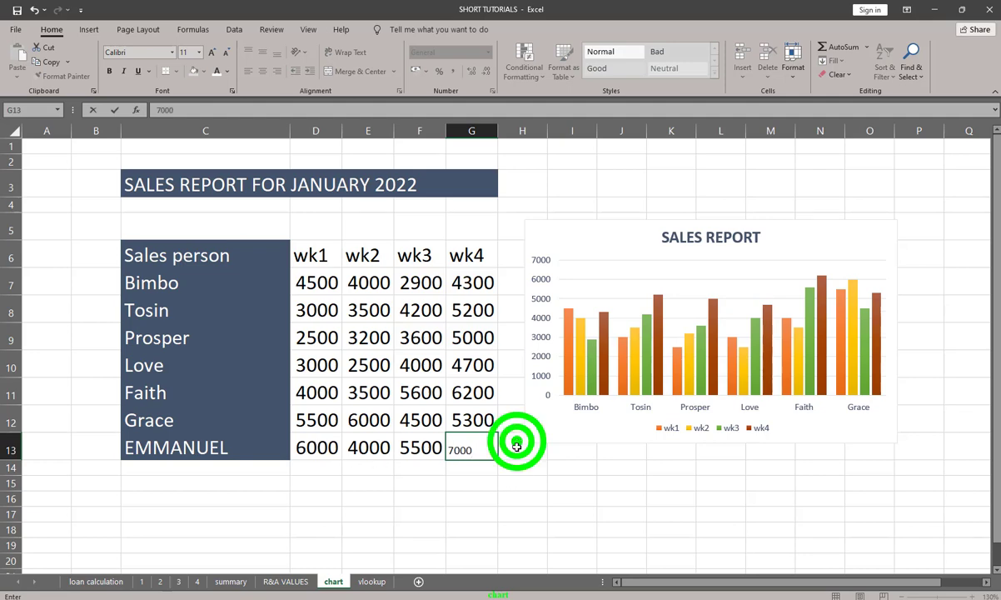
{"action": "left_click", "coordinate": [433, 426]}
- Select the whole SALES REPORT chart and bring up its Chart Design tools
{"action": "left_click", "coordinate": [625, 388]}
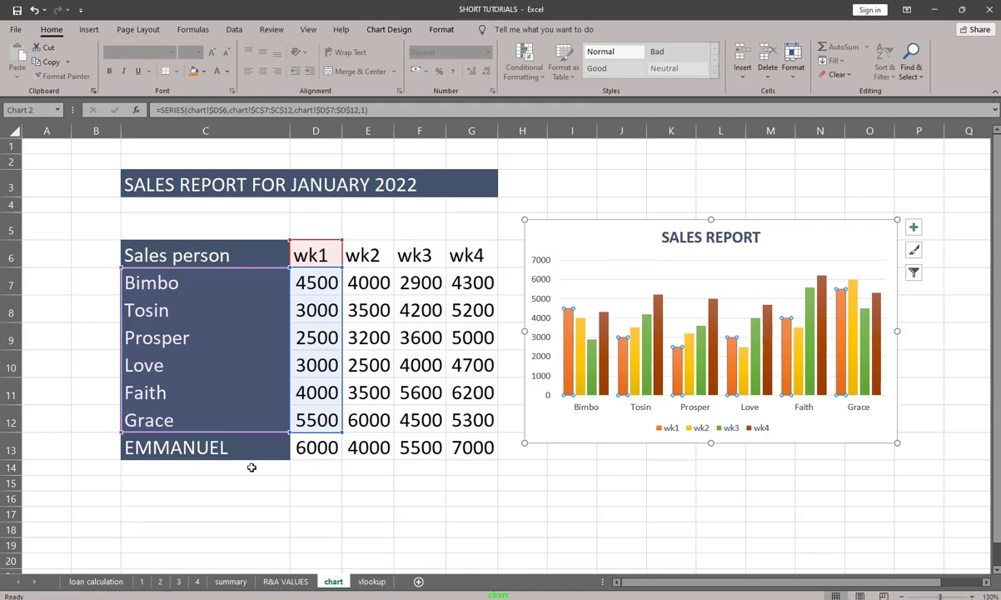
{"action": "left_click", "coordinate": [621, 250]}
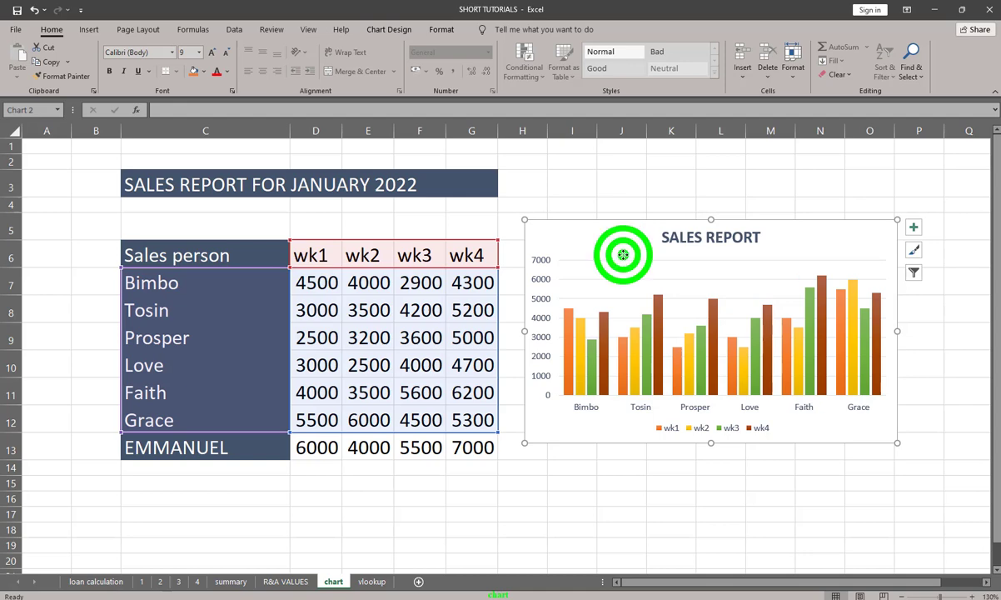
{"action": "left_click", "coordinate": [388, 30]}
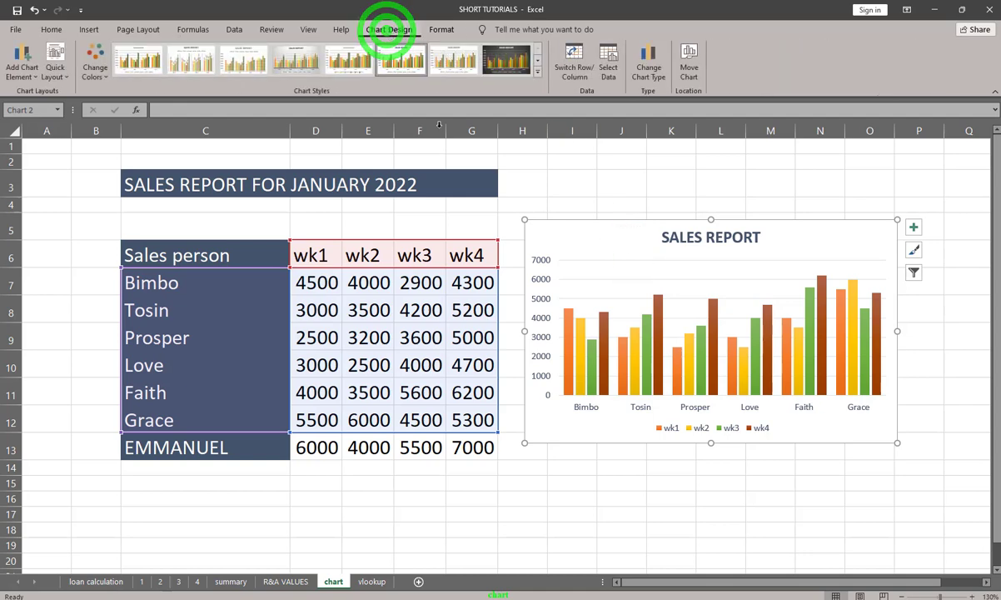
{"action": "left_click", "coordinate": [621, 249]}
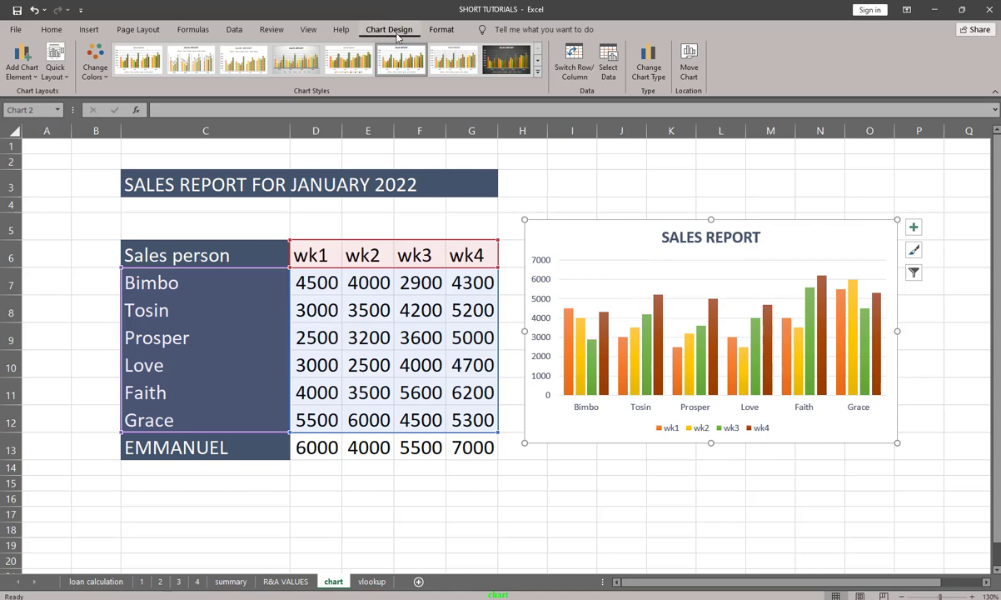
{"action": "left_click", "coordinate": [440, 30]}
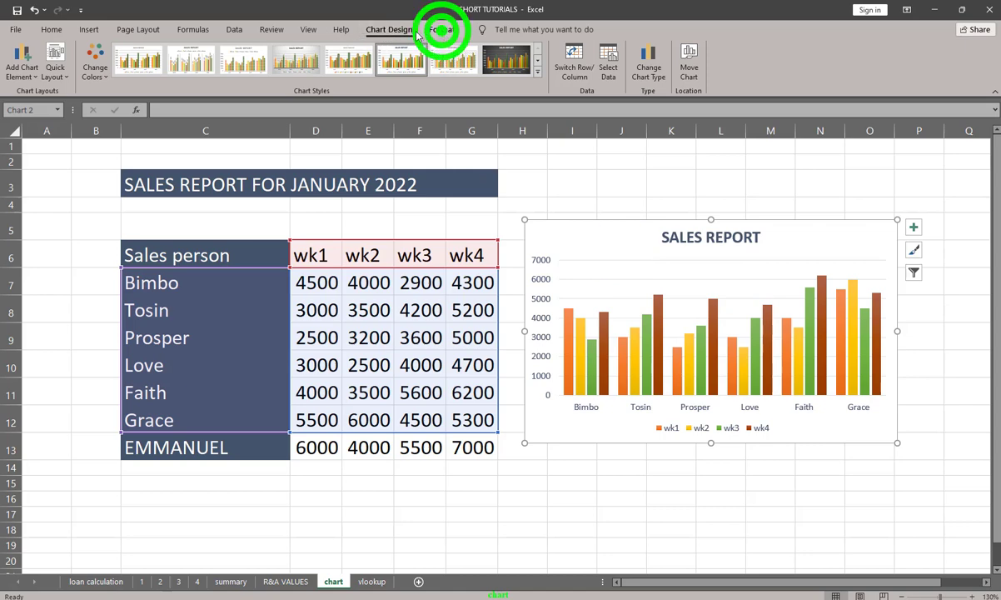
{"action": "left_click", "coordinate": [396, 33]}
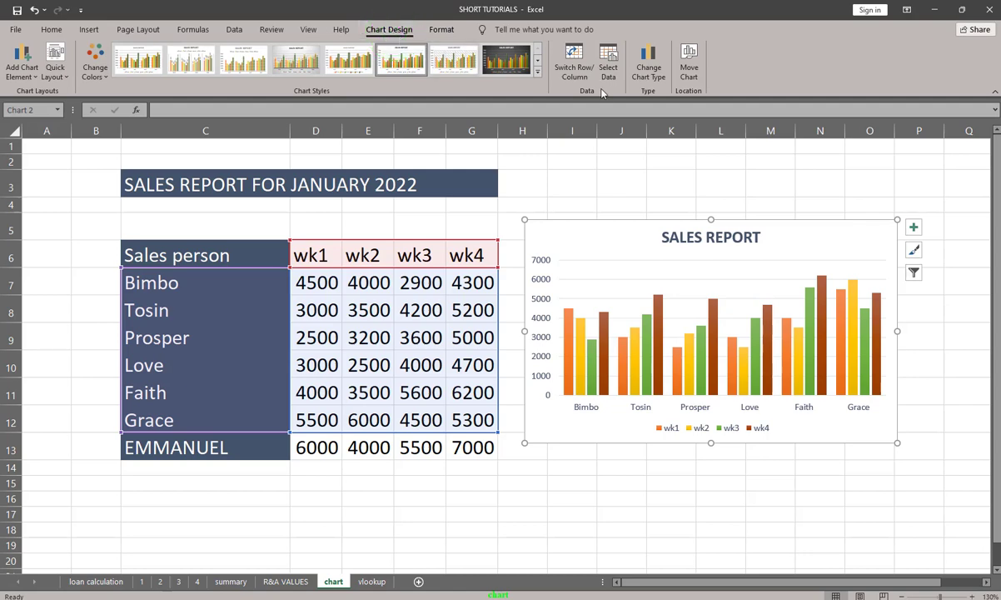
- Change the chart data range to =chart!$C$6:$G$13 so EMMANUEL is plotted
{"action": "left_click", "coordinate": [609, 67]}
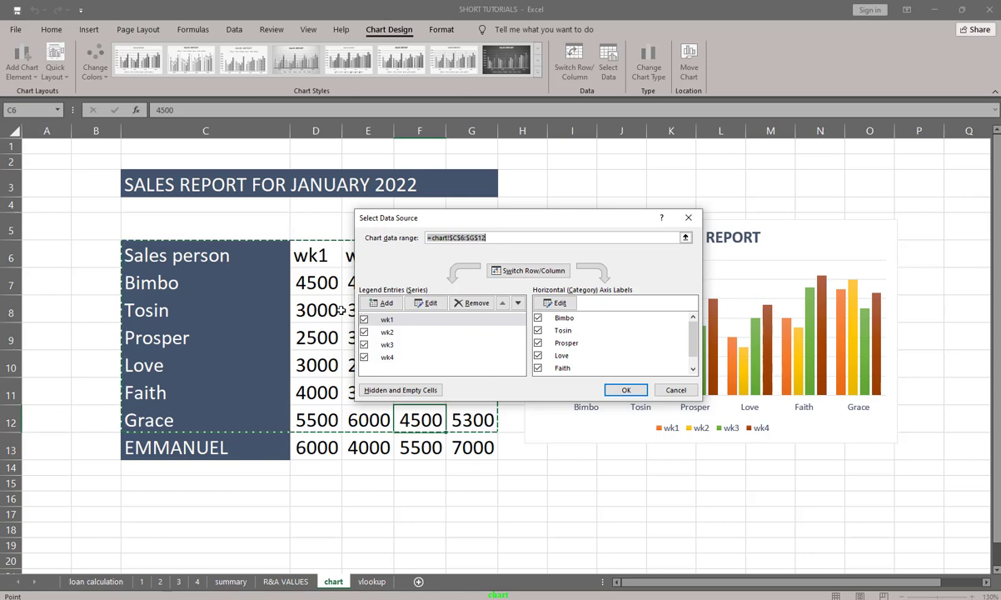
{"action": "left_click", "coordinate": [489, 239]}
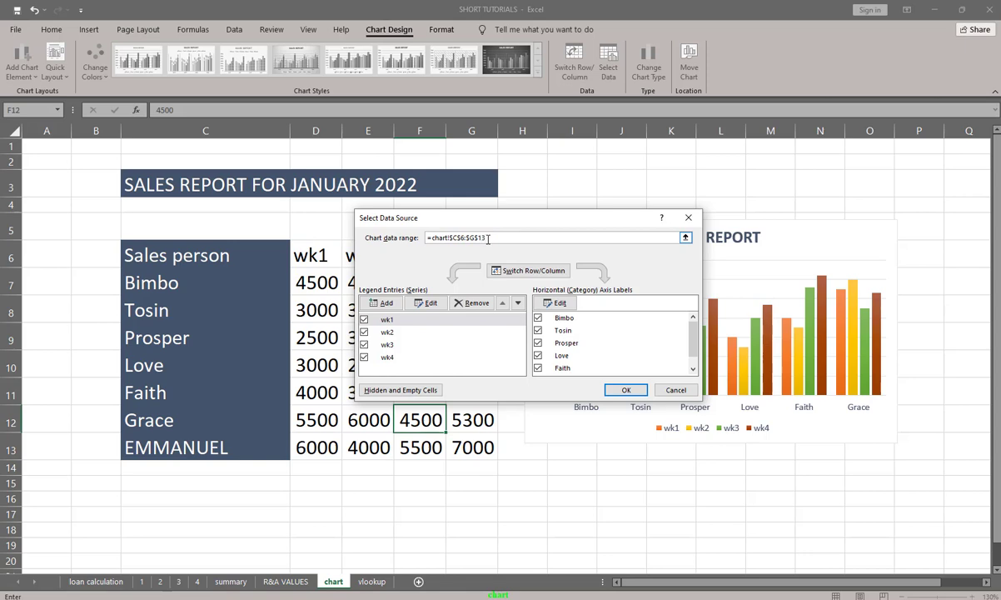
{"action": "left_click", "coordinate": [621, 388]}
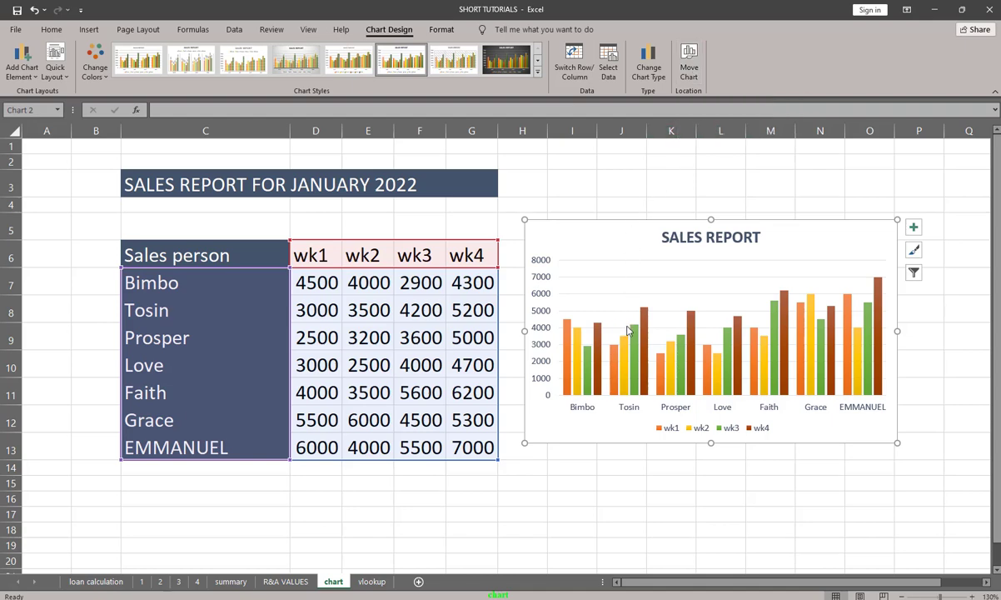
- Save the chart's plot design as a chart template named SALES REPORT
{"action": "right_click", "coordinate": [647, 268]}
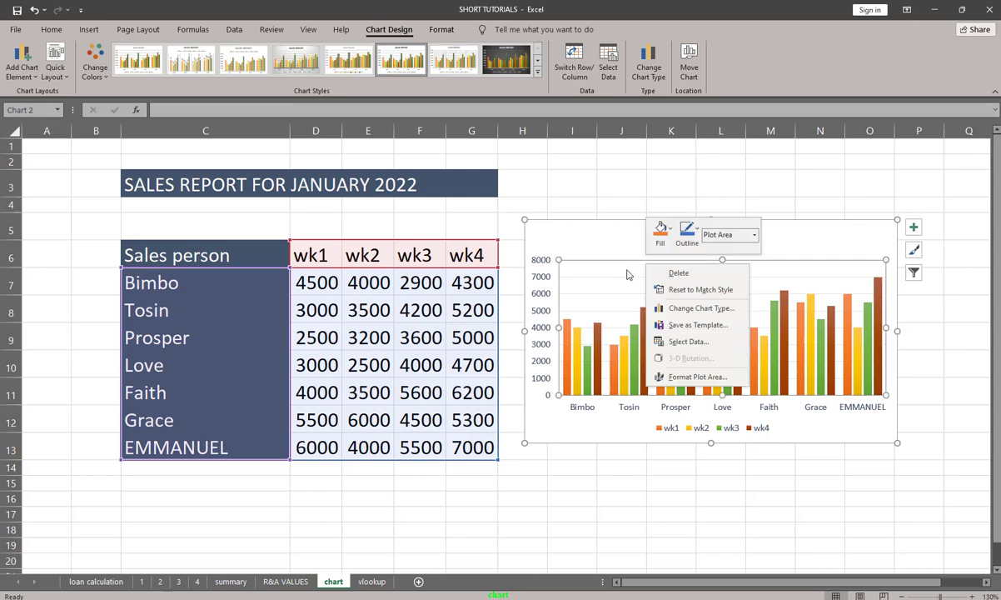
{"action": "left_click", "coordinate": [679, 329]}
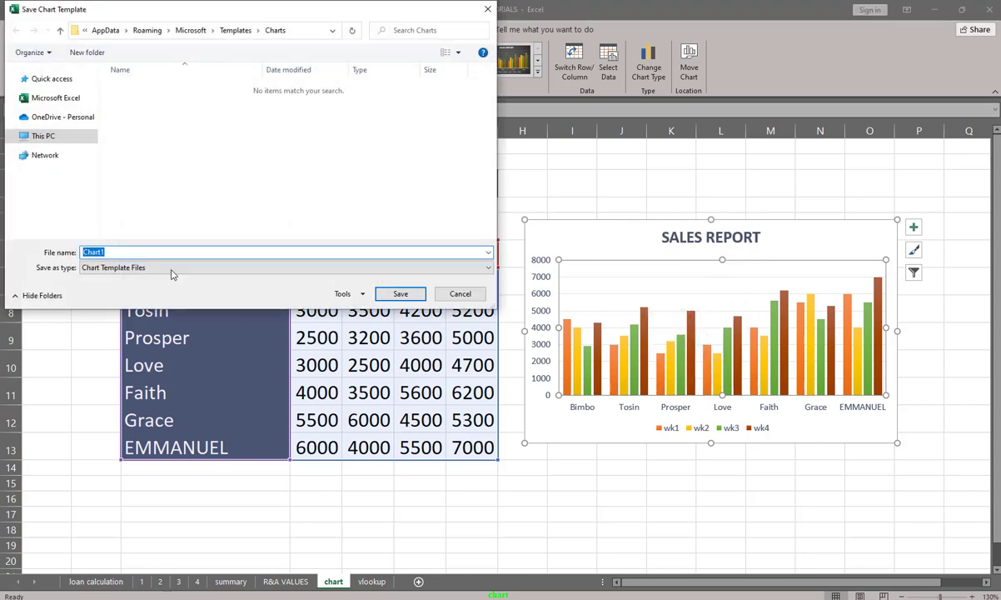
{"action": "type", "text": "SALES REPORT"}
{"action": "left_click", "coordinate": [393, 292]}
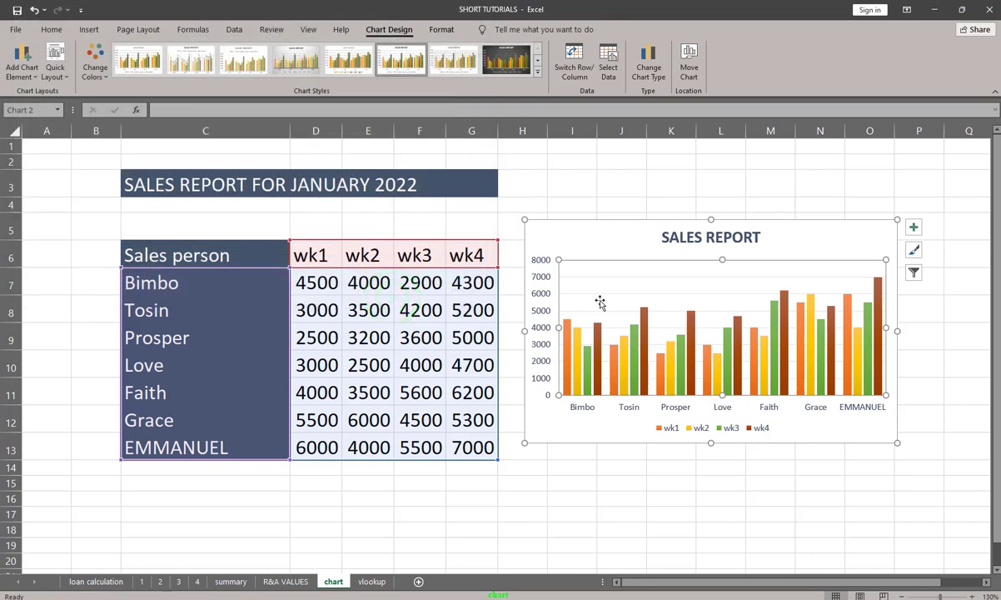
{"action": "left_click", "coordinate": [546, 223]}
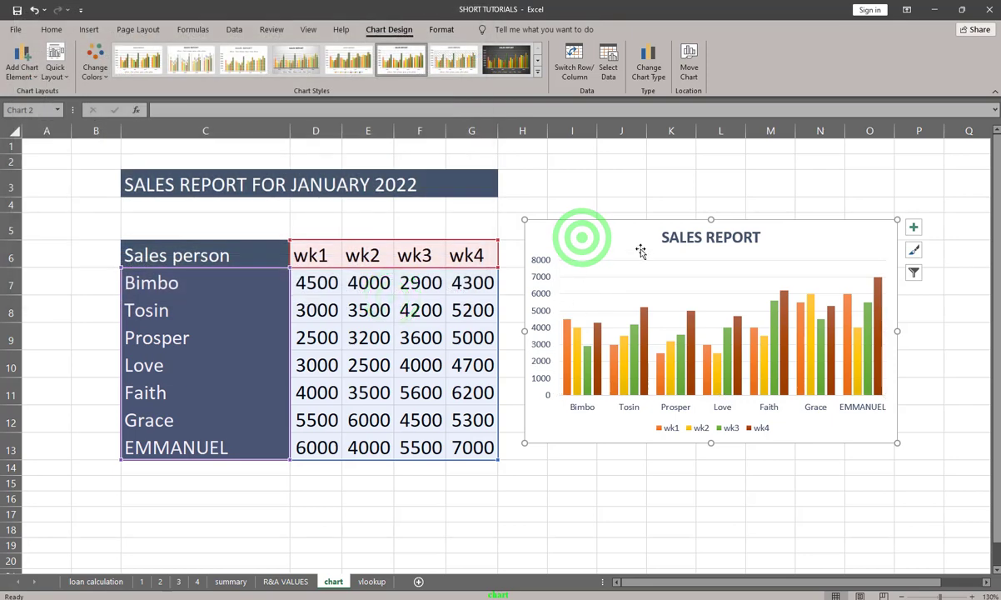
- Apply the saved SALES REPORT template to the chart from the Insert Chart templates
{"action": "left_click", "coordinate": [89, 29]}
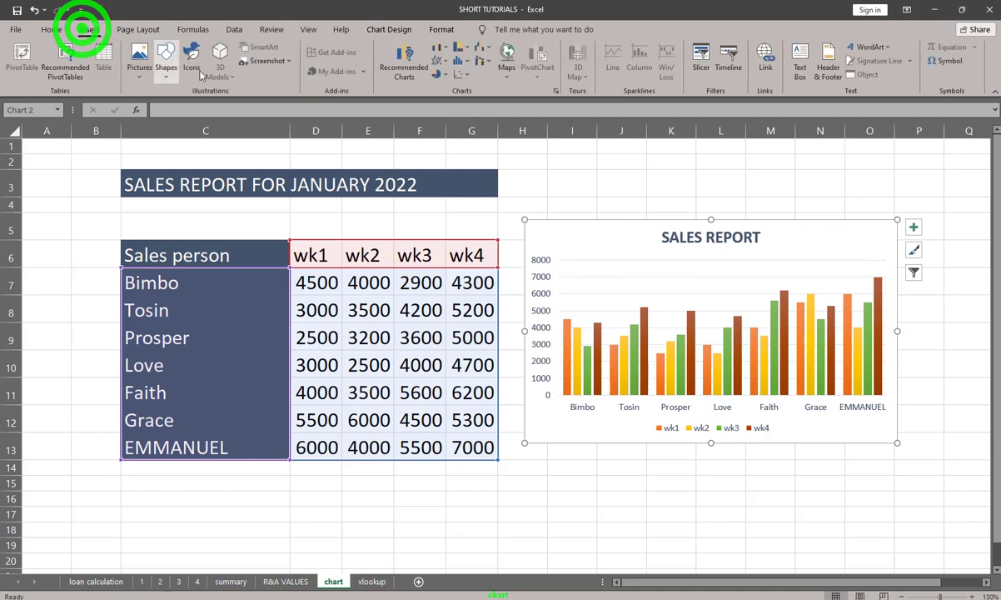
{"action": "left_click", "coordinate": [557, 93]}
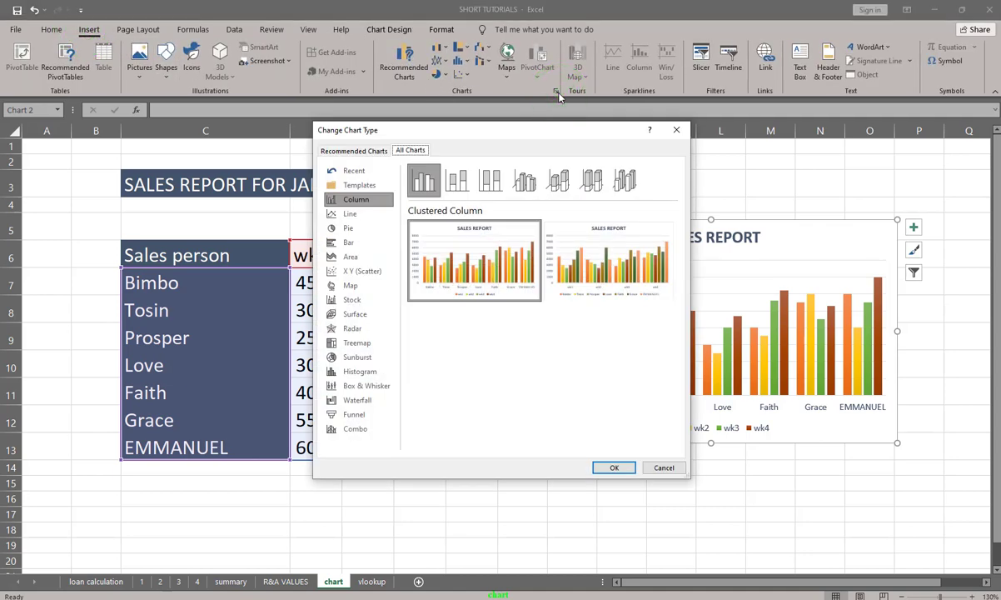
{"action": "left_click", "coordinate": [359, 185]}
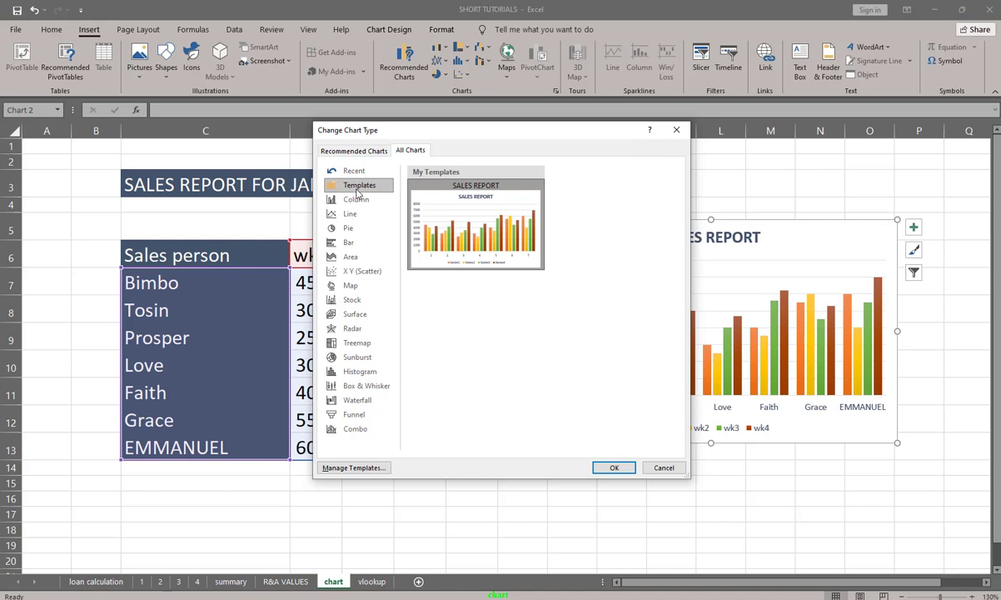
{"action": "mouse_move", "coordinate": [443, 206]}
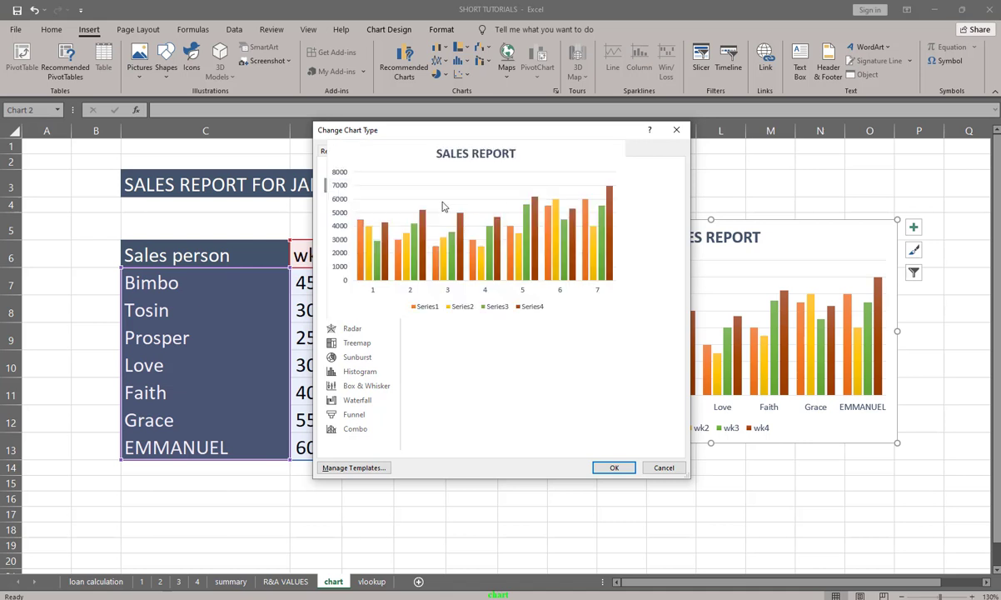
{"action": "left_click", "coordinate": [461, 199]}
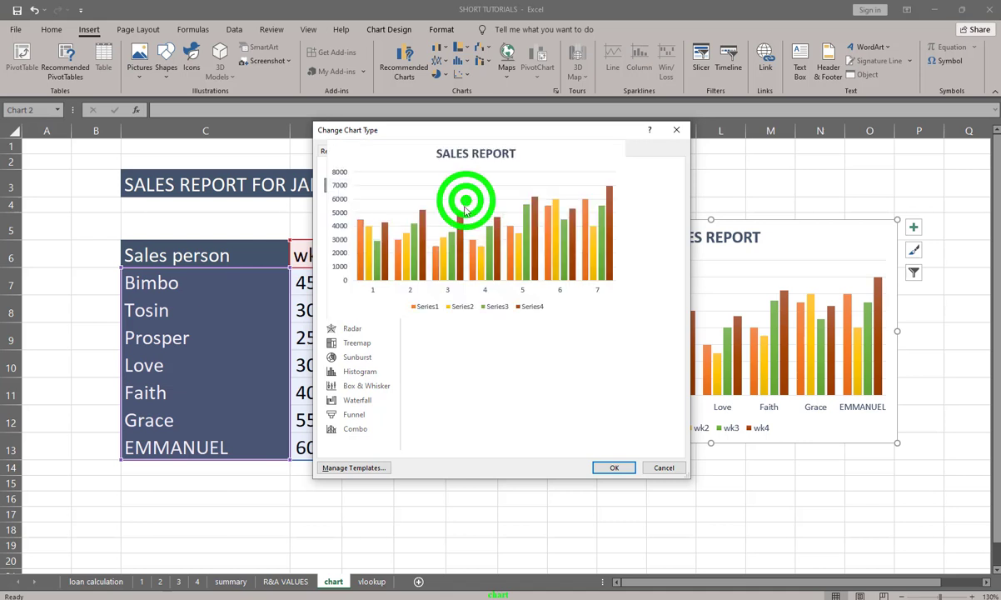
{"action": "left_click", "coordinate": [596, 467]}
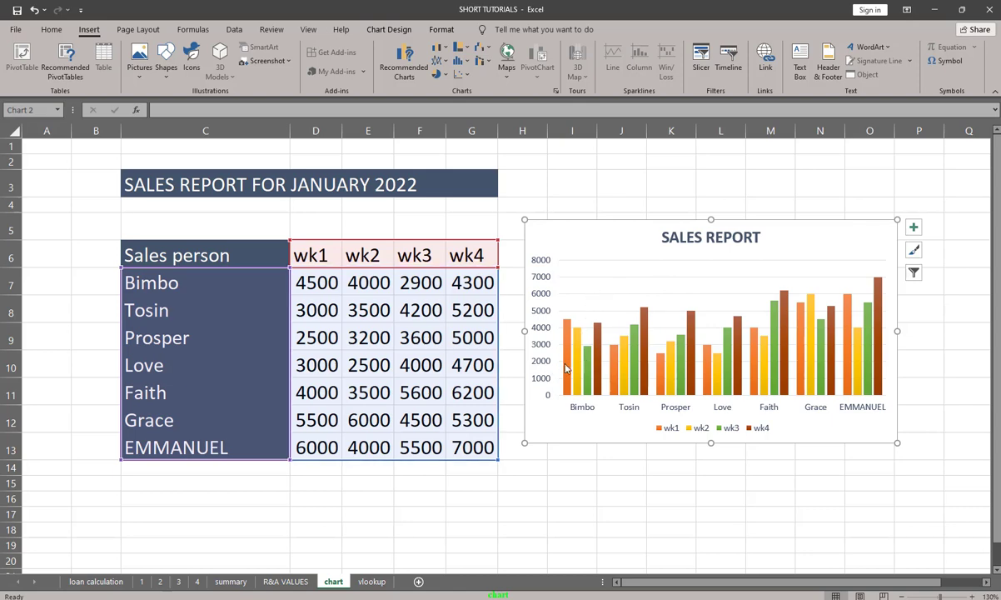
- Insert a new Chart1 chart sheet, then go back to the sheet named chart
{"action": "right_click", "coordinate": [332, 588]}
{"action": "left_click", "coordinate": [366, 425]}
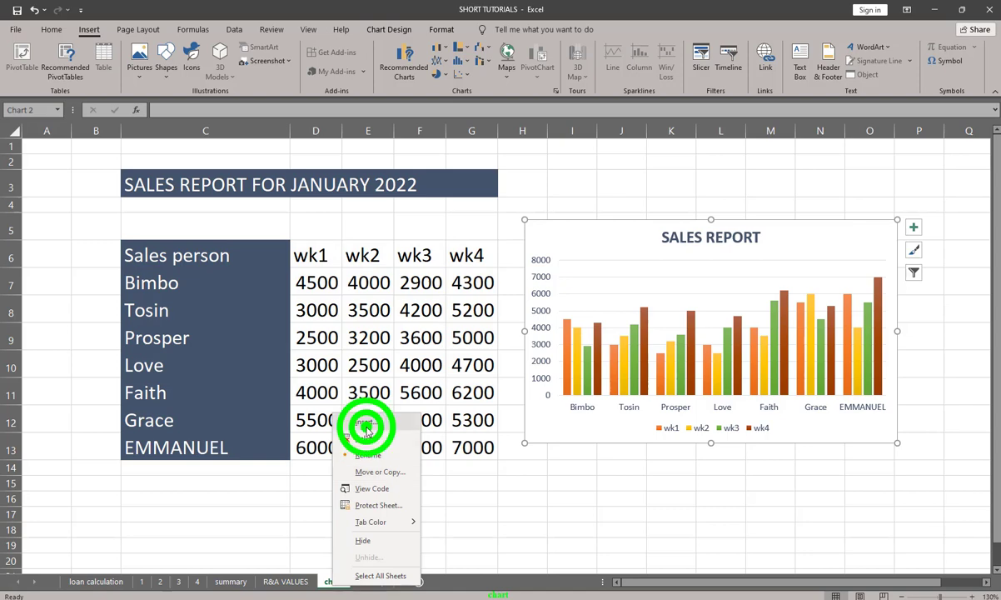
{"action": "left_click", "coordinate": [263, 379]}
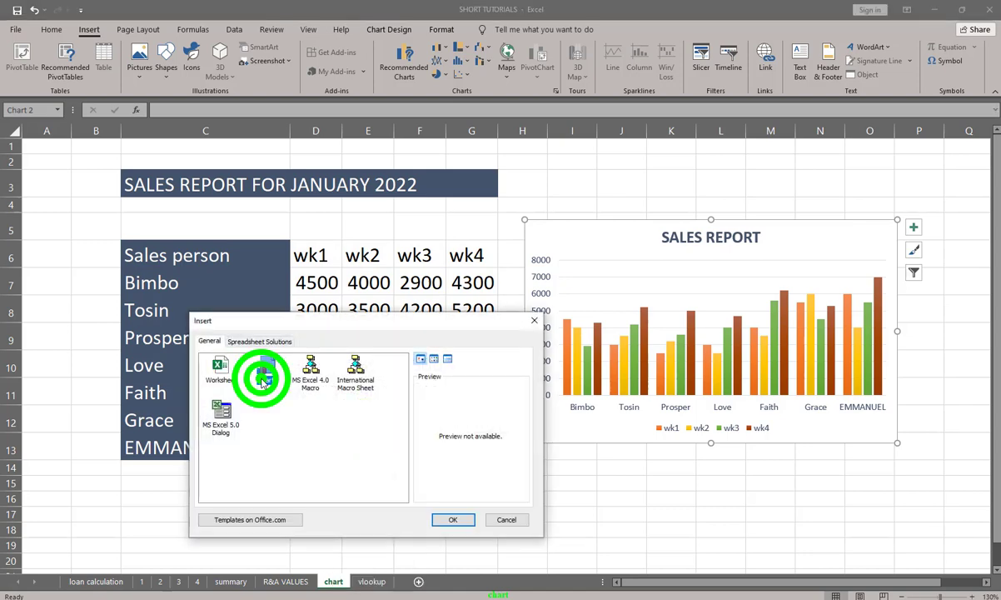
{"action": "left_click", "coordinate": [450, 519]}
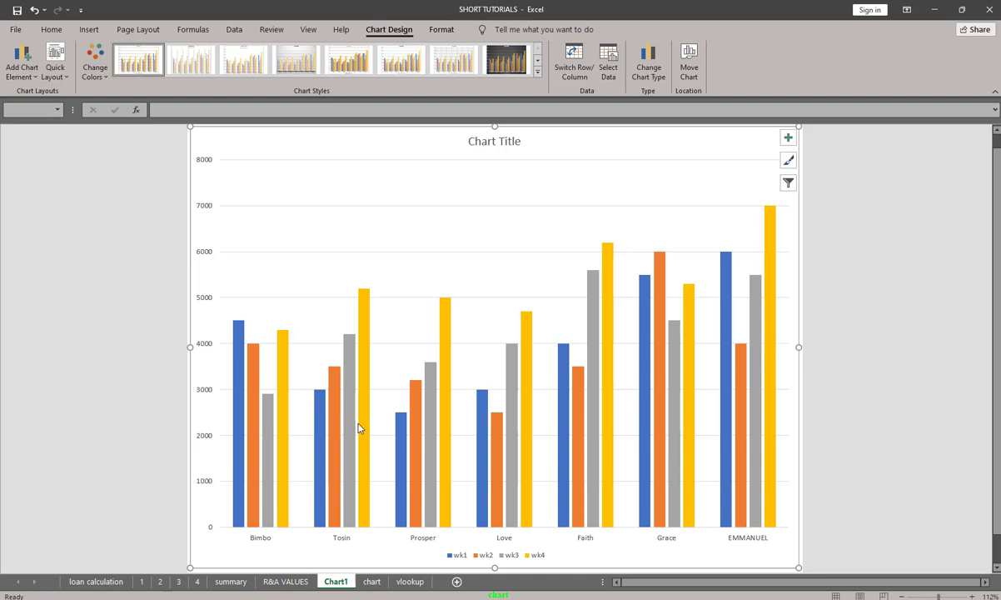
{"action": "left_click", "coordinate": [371, 581]}
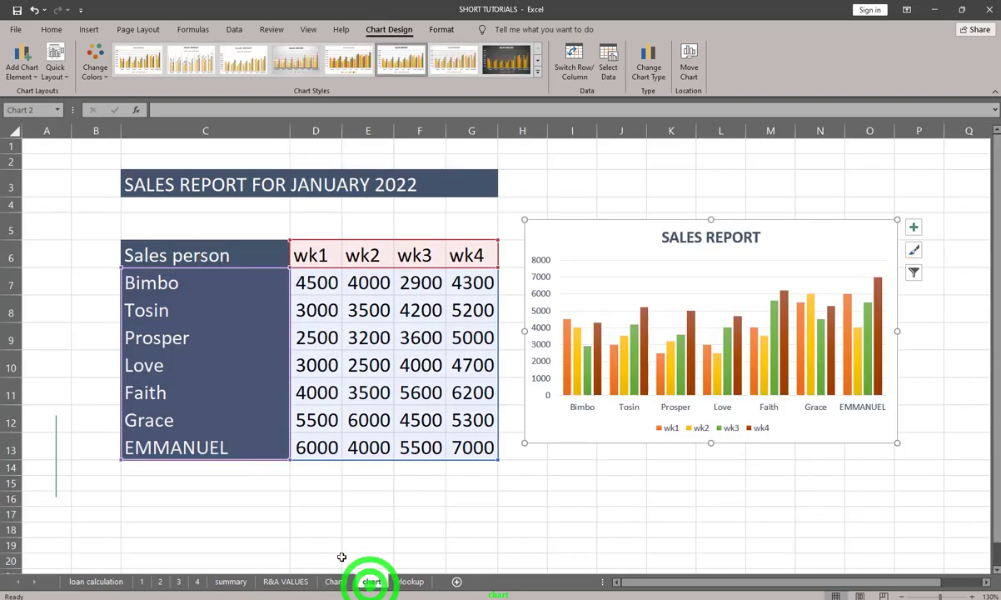